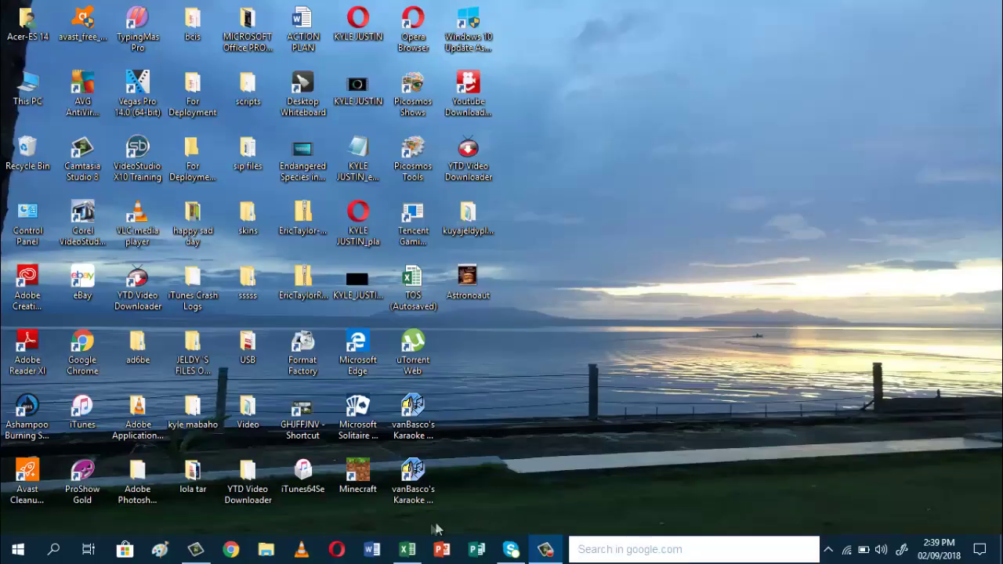
Step: Switch to the TOS workbook in Excel and look through the table of specification from its heading to the signatories
click(406, 550)
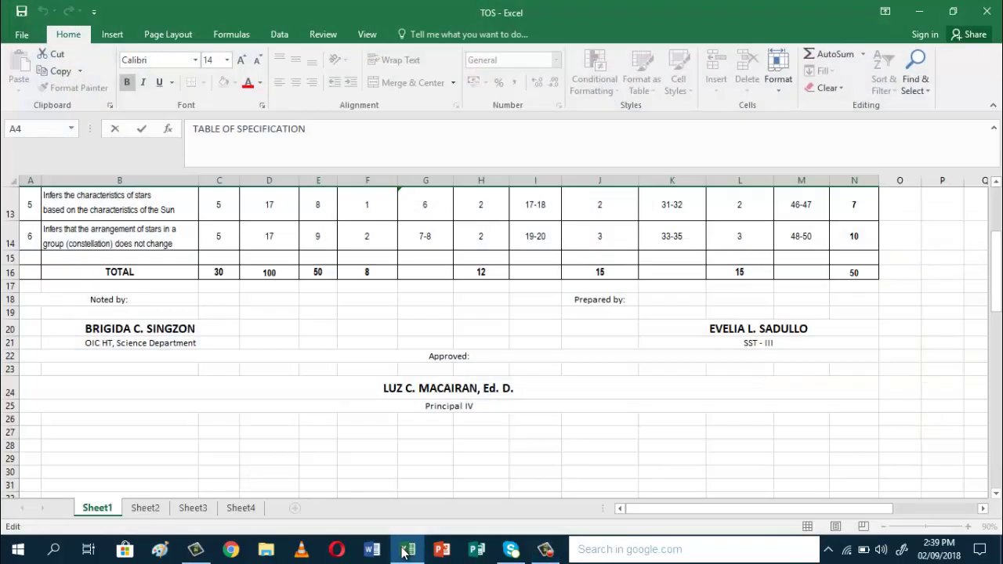
click(997, 184)
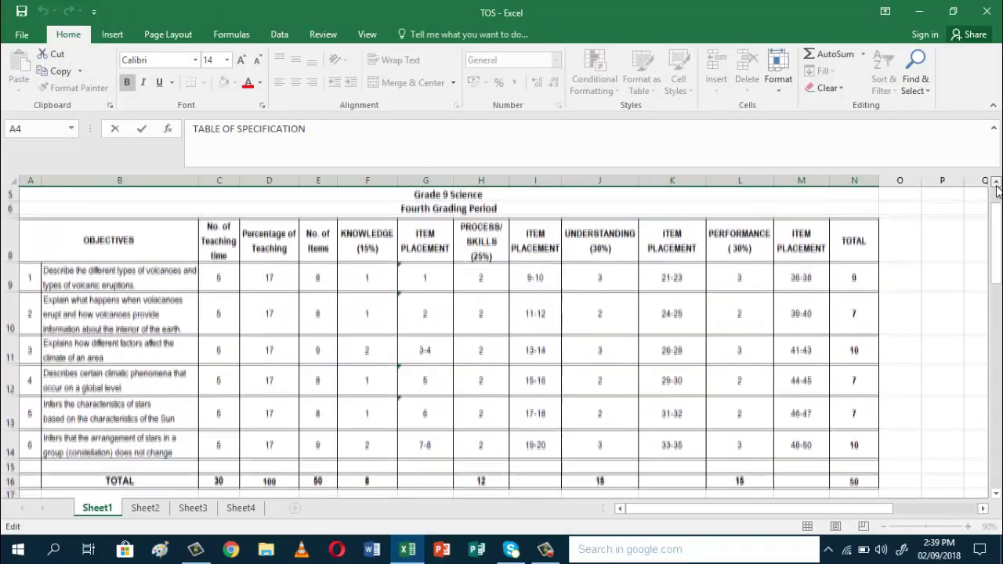
click(997, 185)
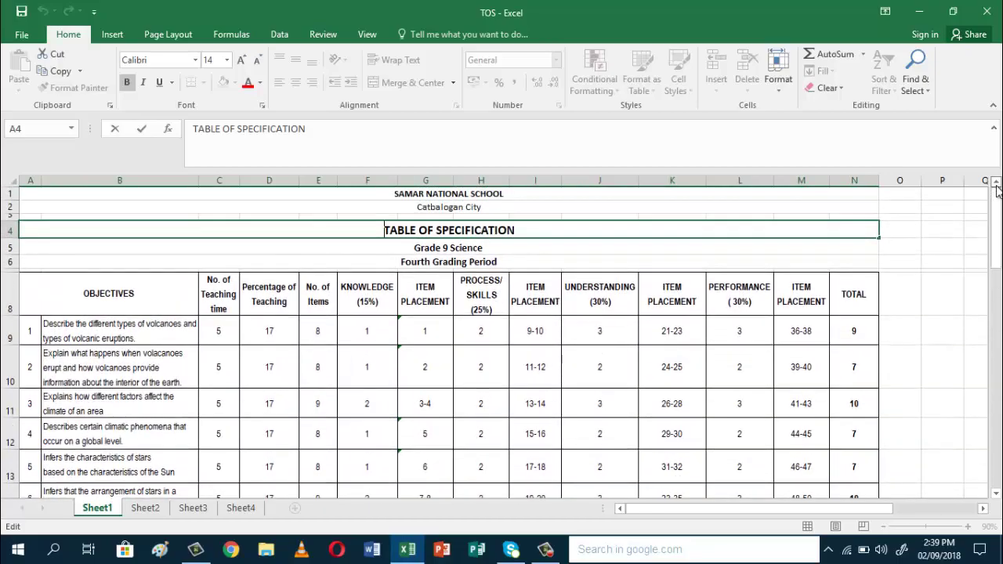
click(997, 495)
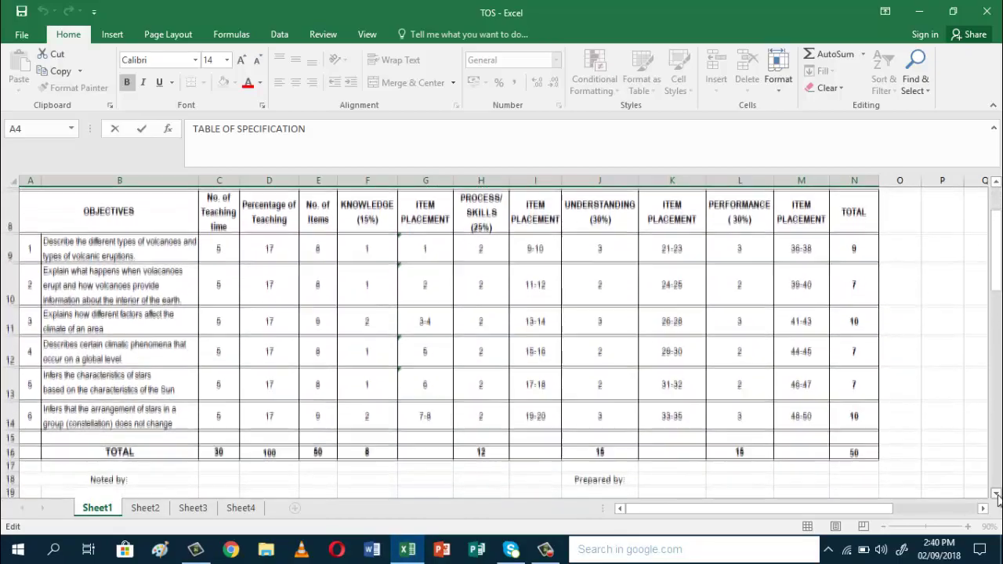
click(996, 495)
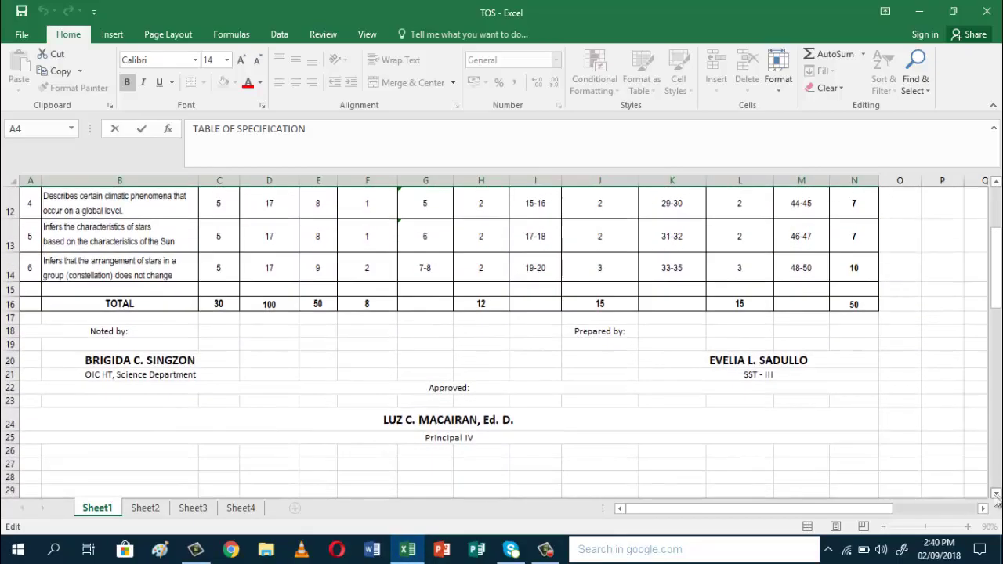
Step: Switch to Word, create a blank document and set its page orientation to landscape
click(374, 551)
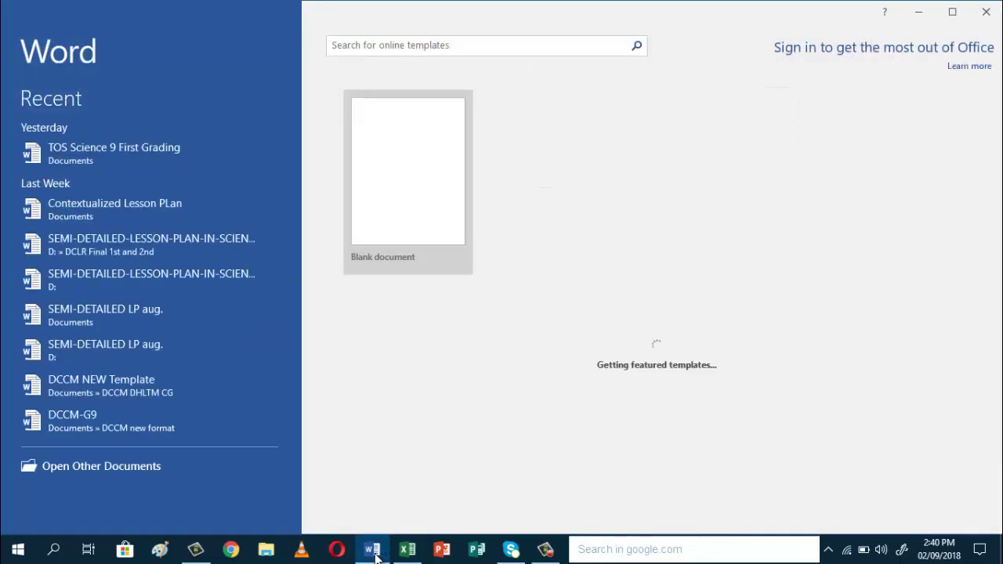
click(416, 195)
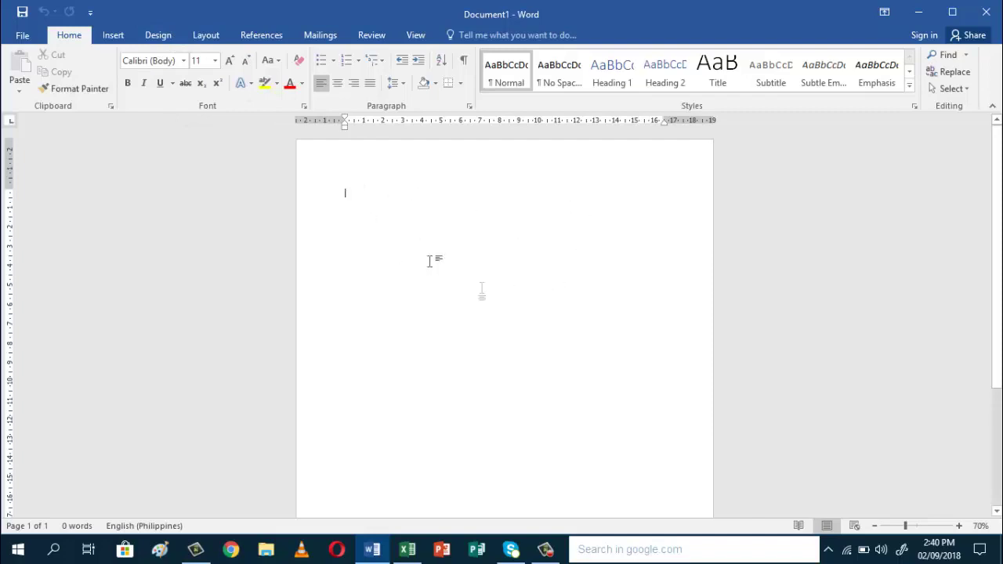
click(206, 35)
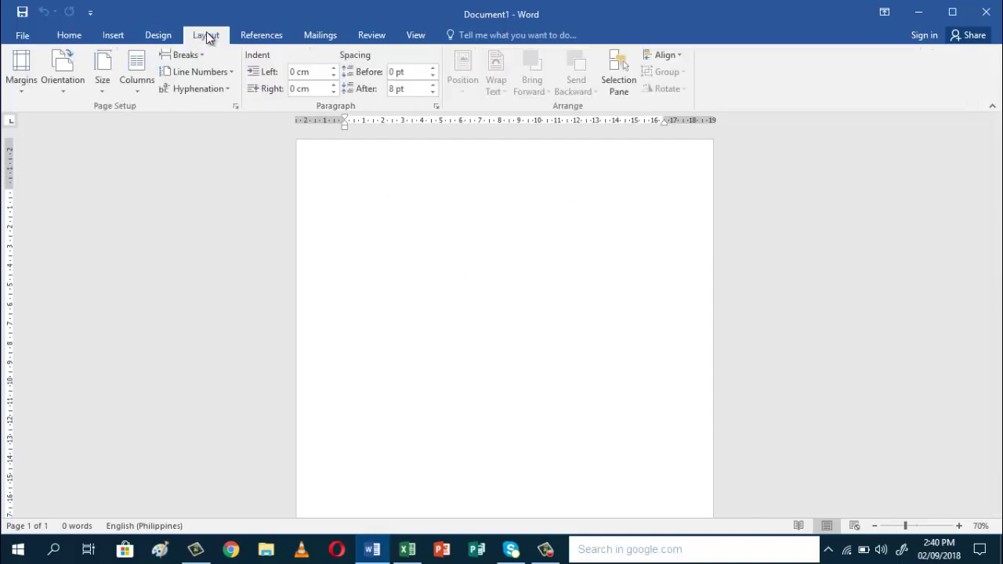
click(65, 91)
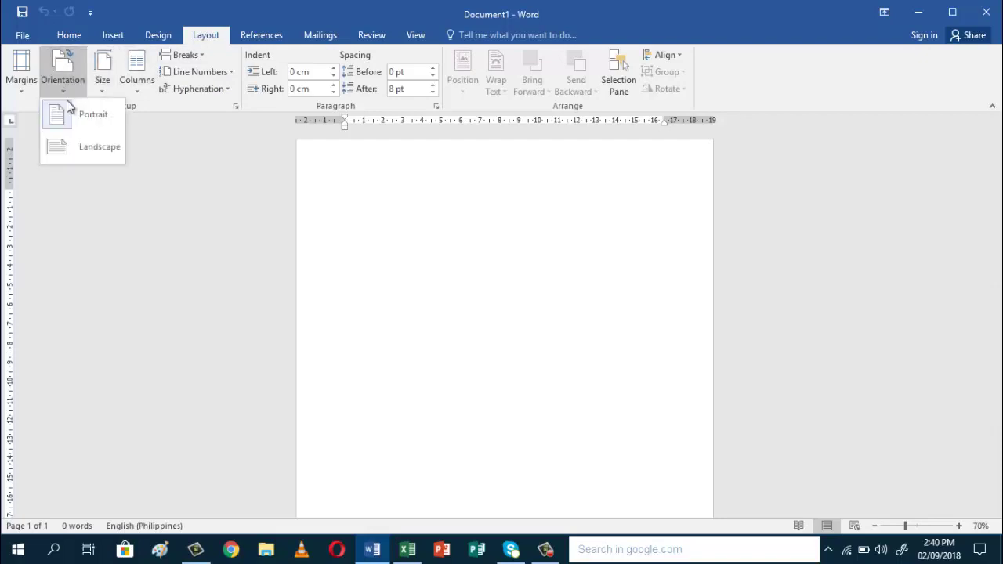
click(94, 147)
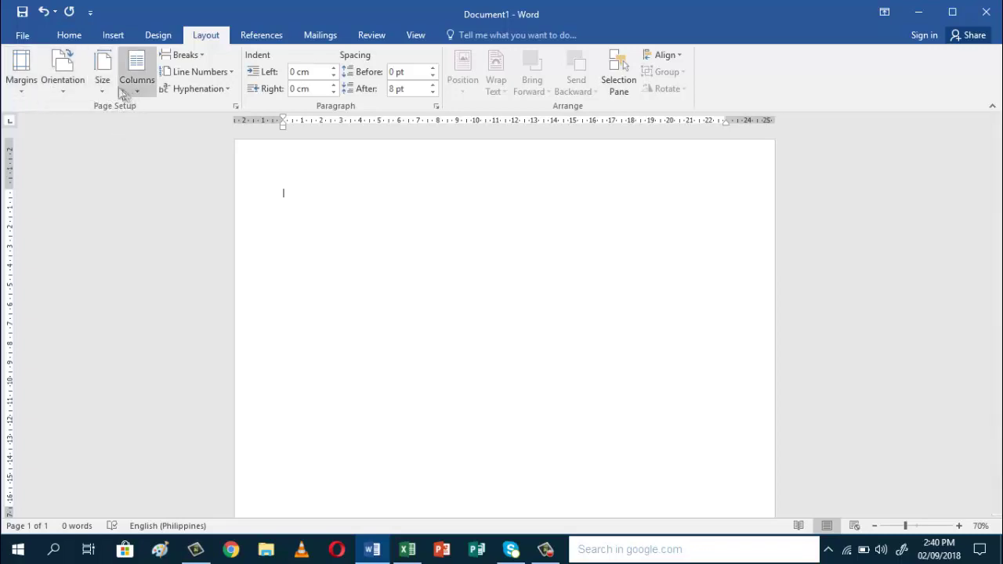
Step: Set the document's paper size to Legal 8 1/2 x 14 in
click(102, 90)
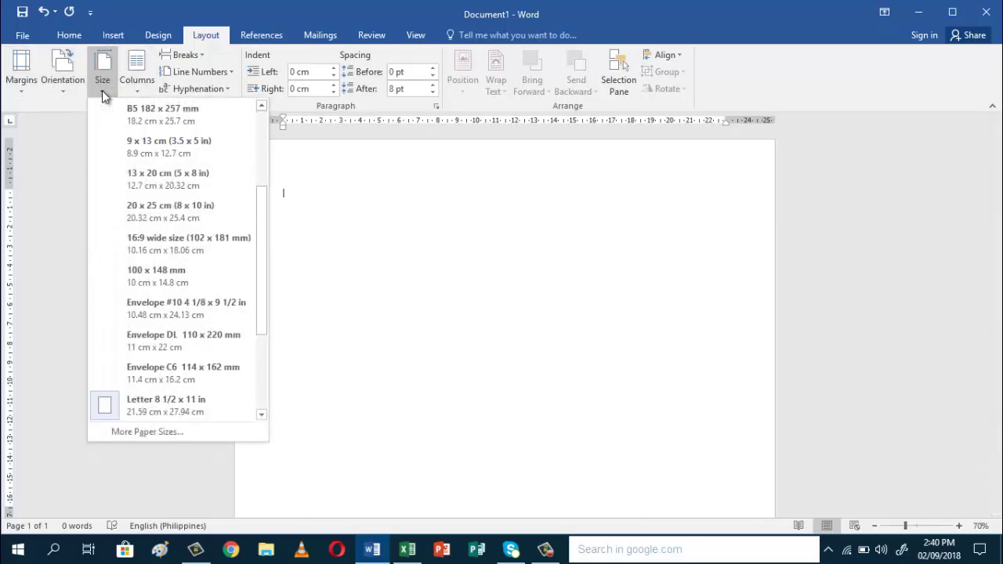
click(260, 416)
click(259, 416)
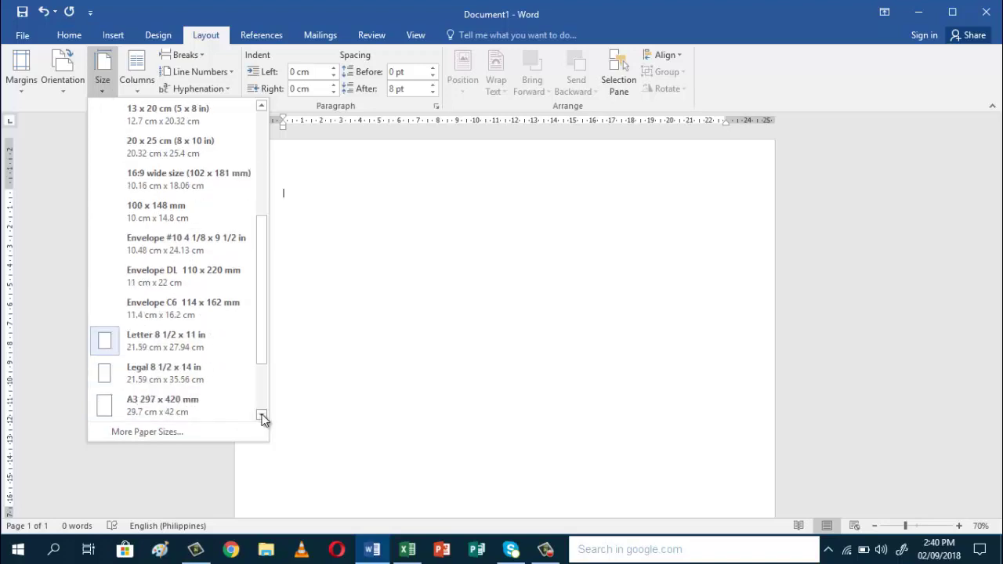
click(172, 375)
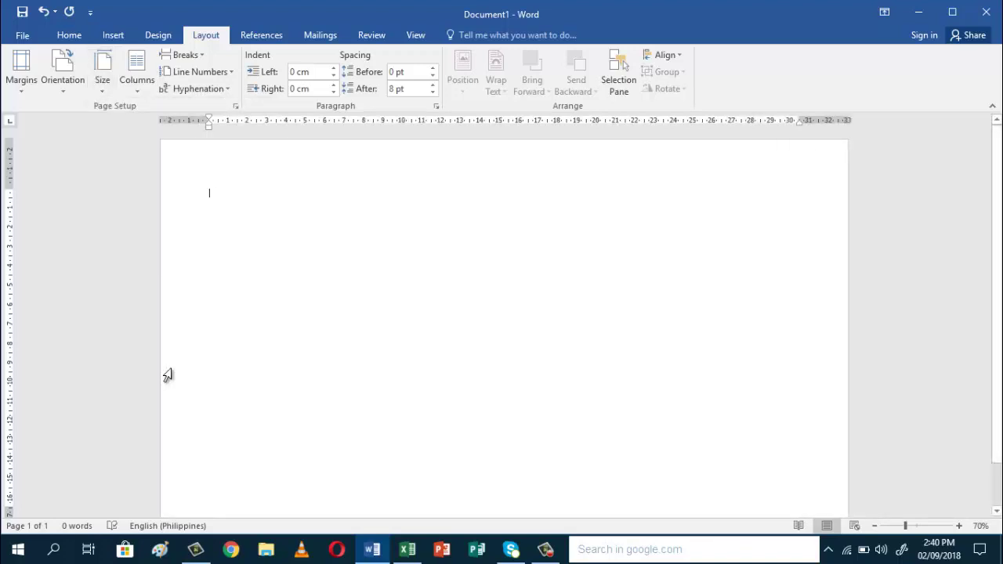
Step: Set custom top and left page margins of 1.7 cm each
click(22, 88)
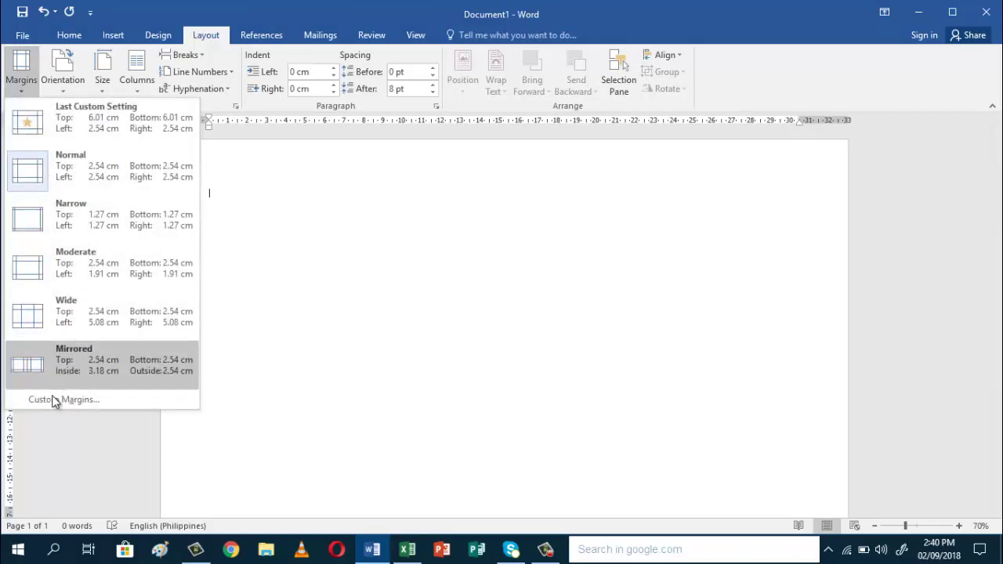
click(56, 400)
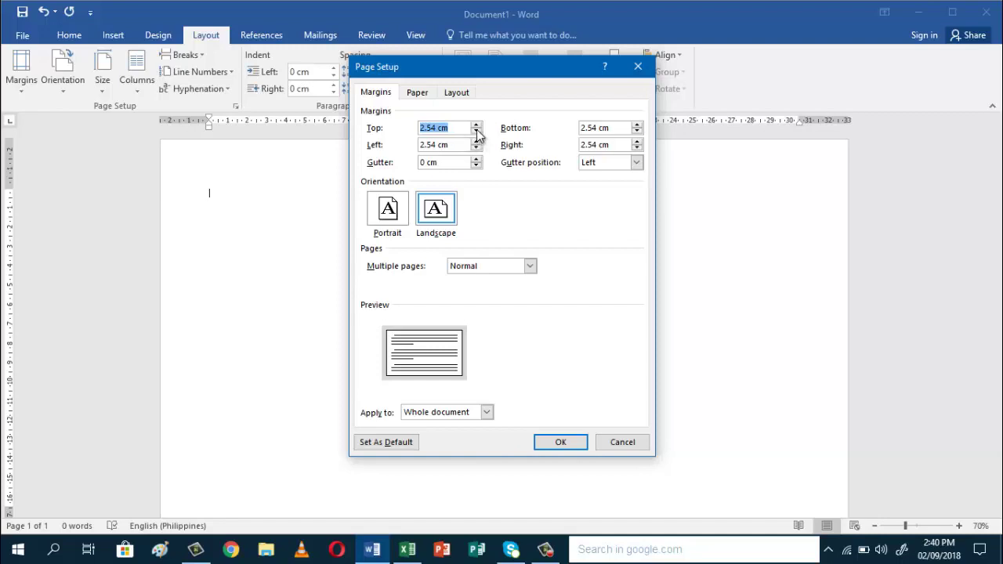
click(475, 130)
click(476, 131)
click(477, 132)
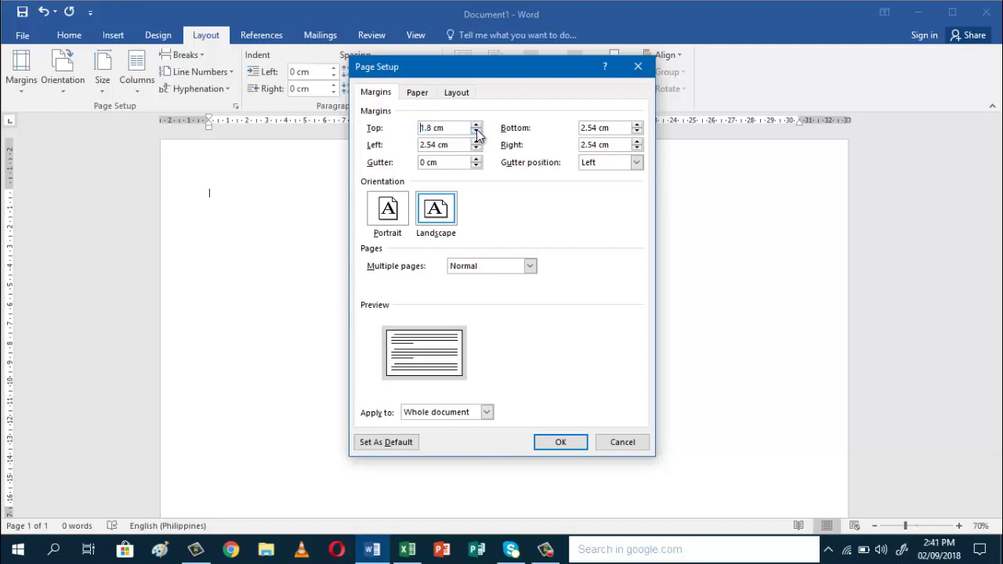
click(476, 132)
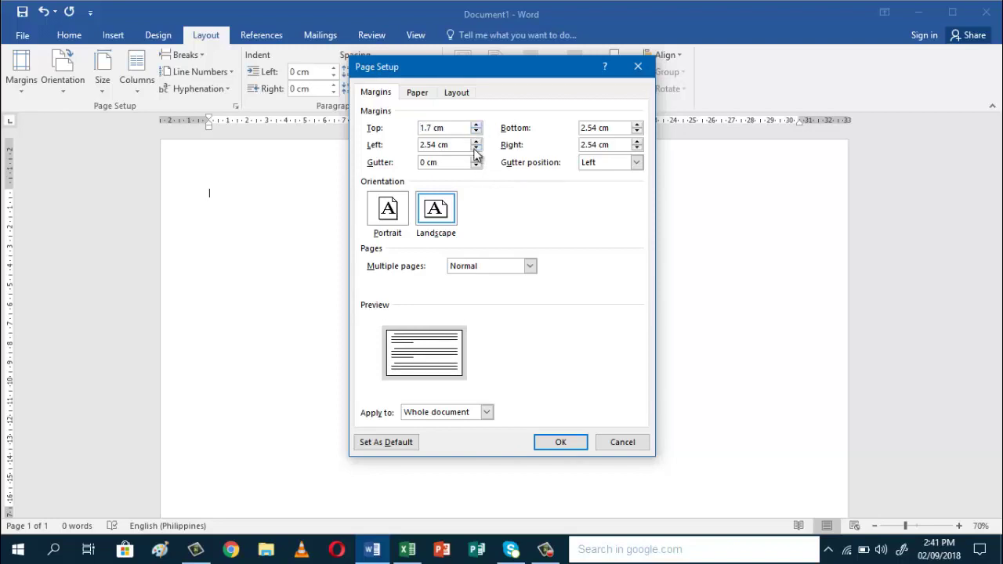
click(476, 149)
click(476, 149)
click(475, 149)
click(475, 149)
Step: Set the bottom and right page margins to 1.7 cm each and apply the page setup to the whole document
click(637, 132)
click(637, 132)
click(636, 132)
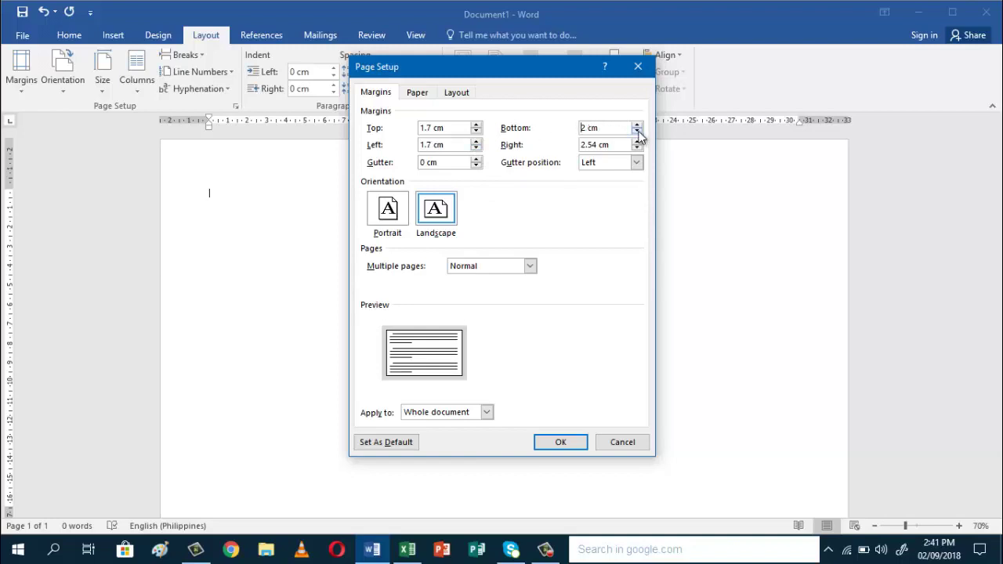
click(637, 132)
click(637, 132)
click(637, 131)
click(637, 149)
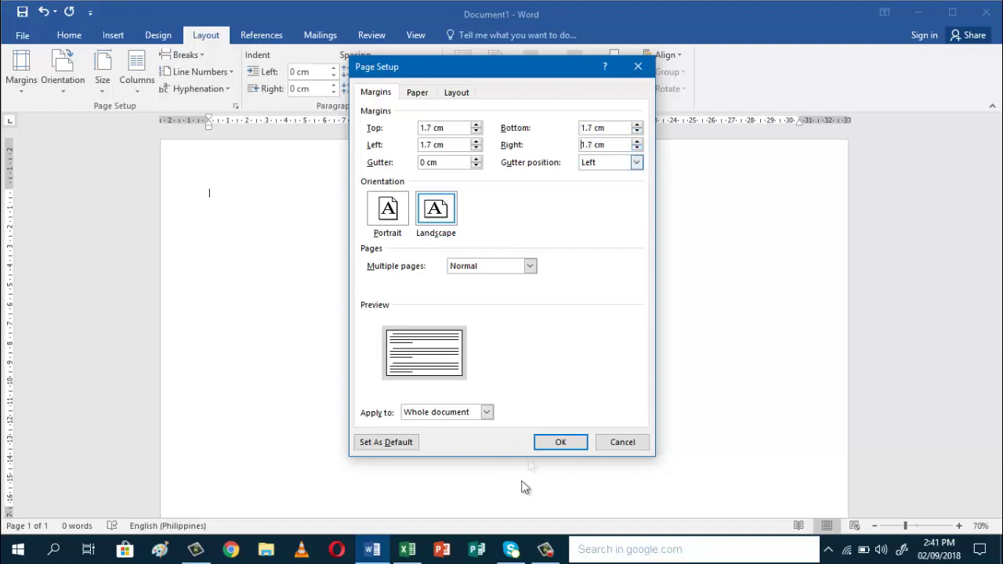
click(560, 444)
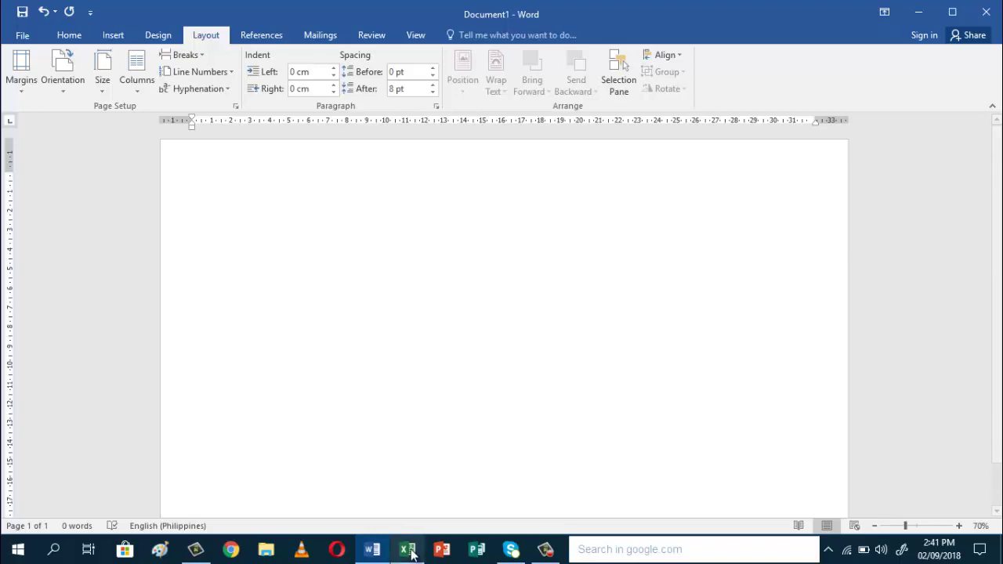
Step: Switch to the TOS workbook in Excel and copy the whole table of specification, cells A1 to N25, from the school heading to the last signatory
mouse_move(412, 554)
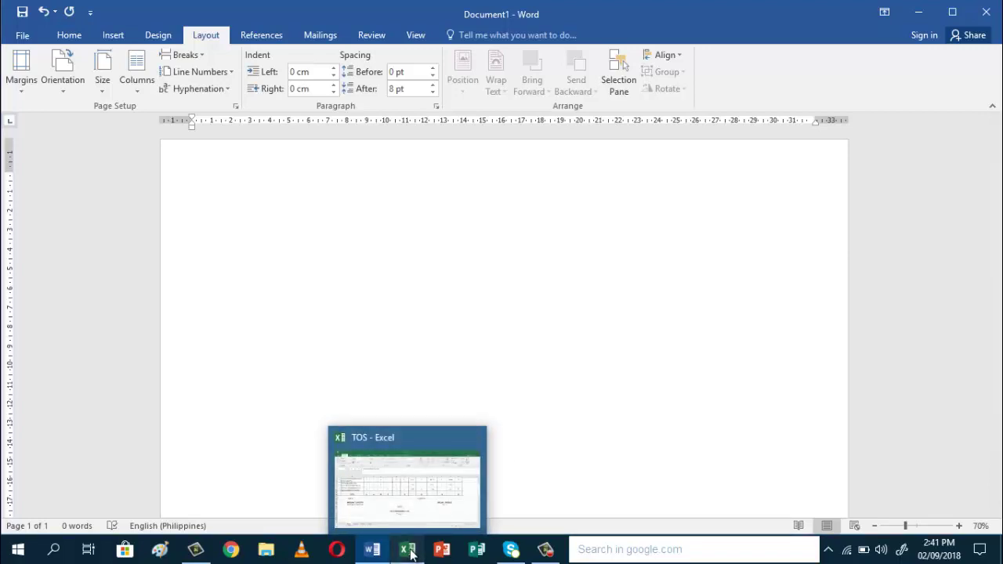
click(409, 551)
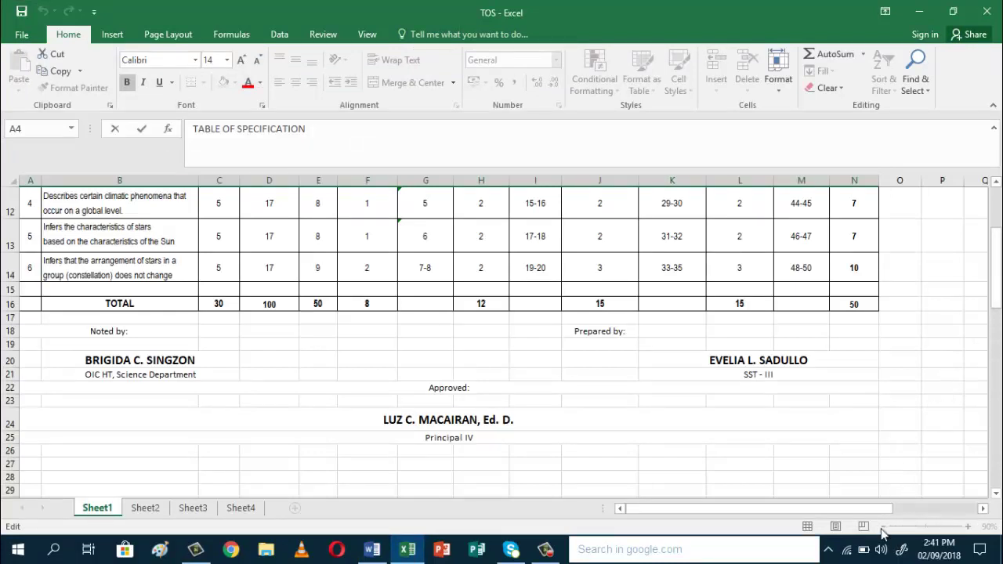
click(893, 423)
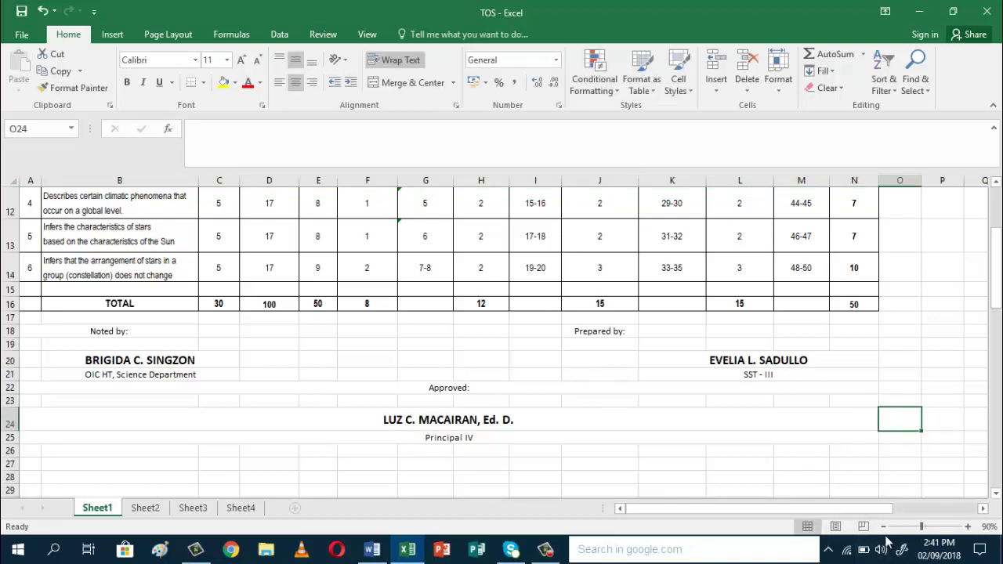
click(884, 527)
click(884, 527)
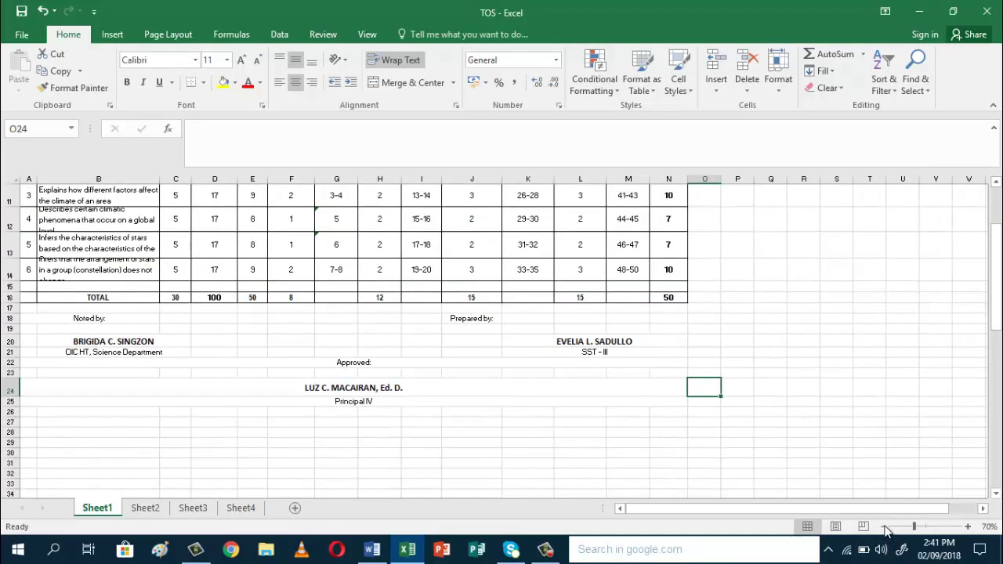
drag(994, 316, 988, 224)
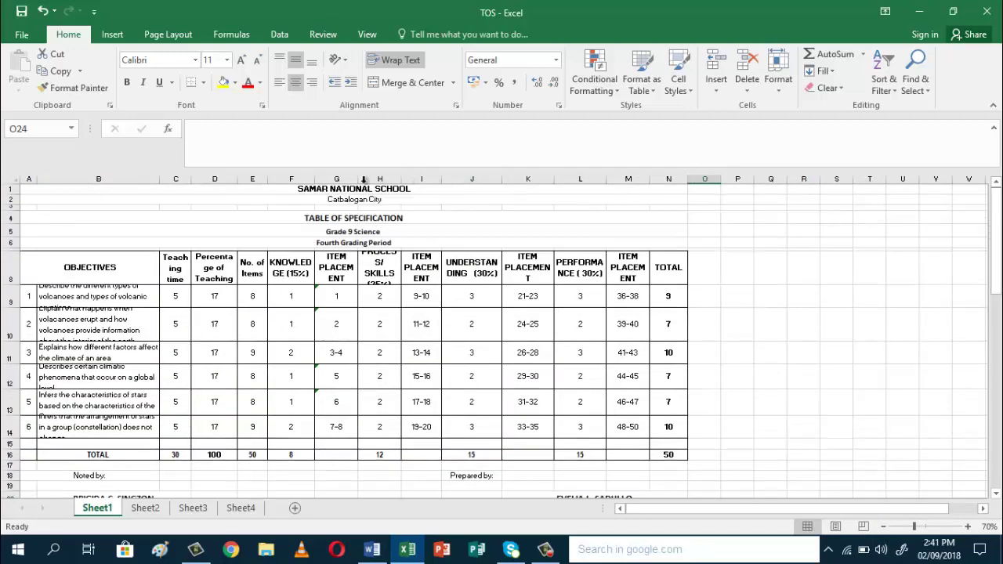
click(185, 189)
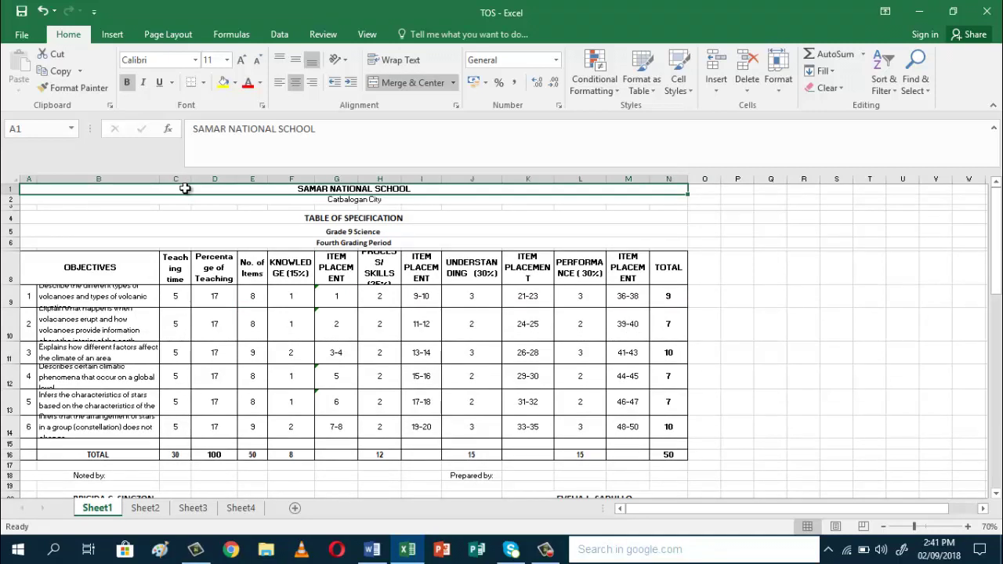
key(shift+Down)
key(shift+Down)
key(shift+Down)
key(shift+Down)
key(shift+Down)
key(shift+Down)
key(shift+Down)
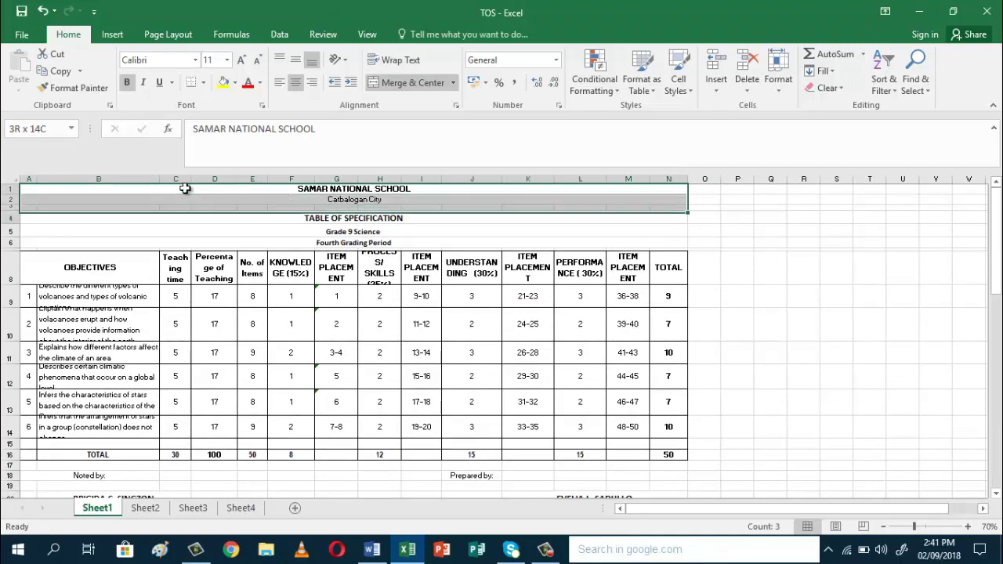
key(shift+Down)
key(shift+Down)
key(shift+Down)
key(shift+Down)
key(shift+Down)
key(shift+Down)
key(shift+Down)
key(shift+Down)
key(shift+Down)
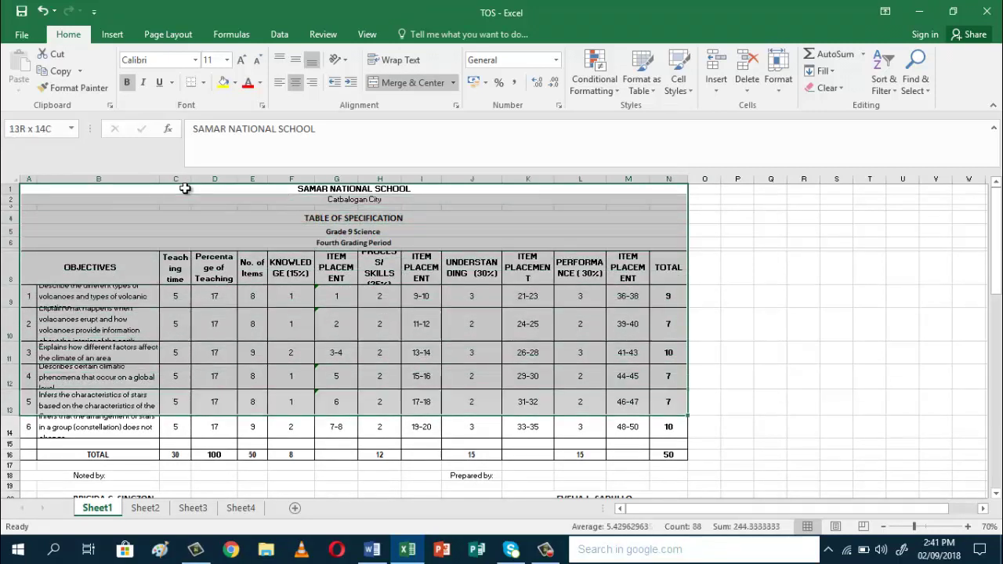
key(shift+Down)
key(shift+Down)
key(shift+Down)
key(shift+Down)
key(shift+Down)
key(shift+Down)
key(shift+Down)
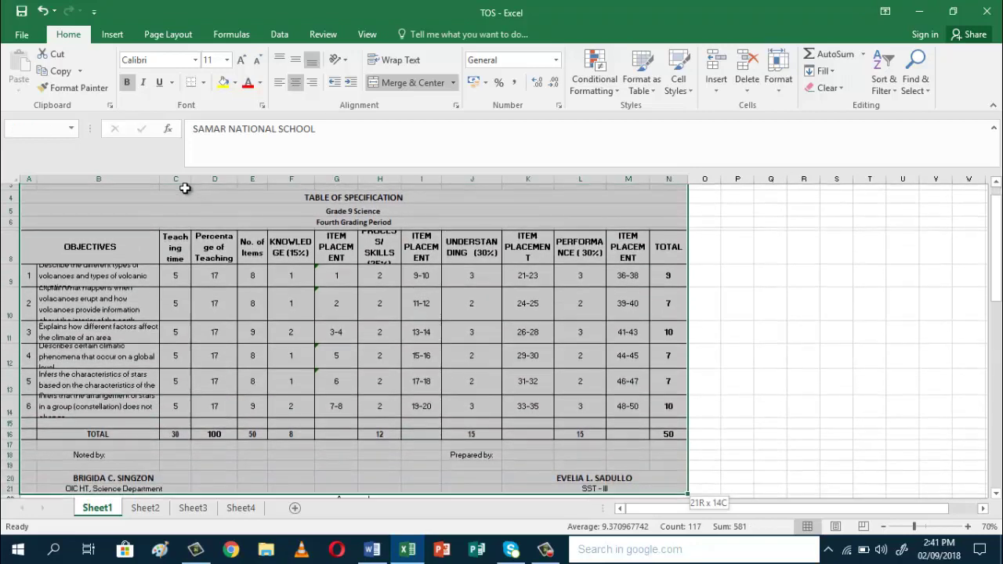
key(shift+Down)
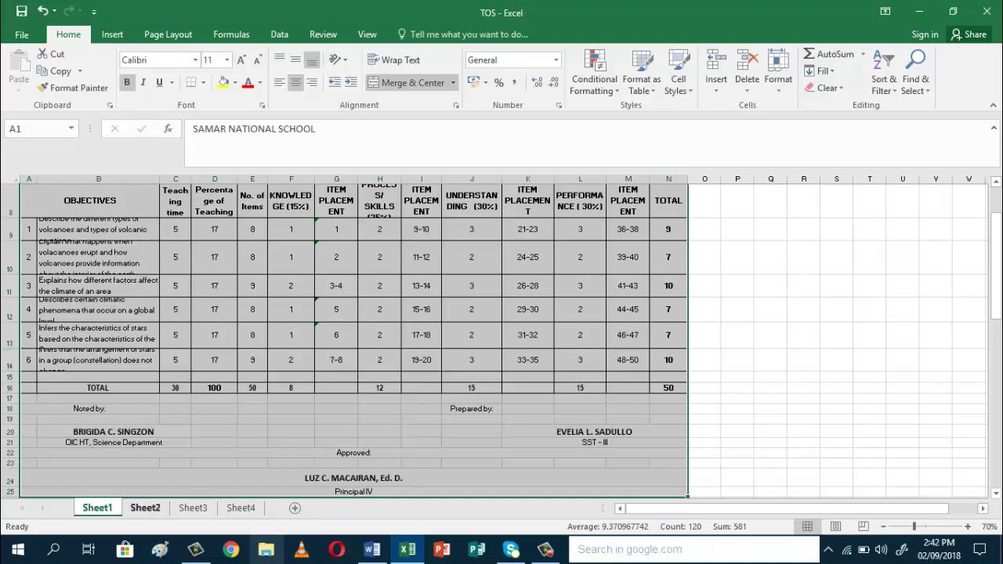
click(59, 72)
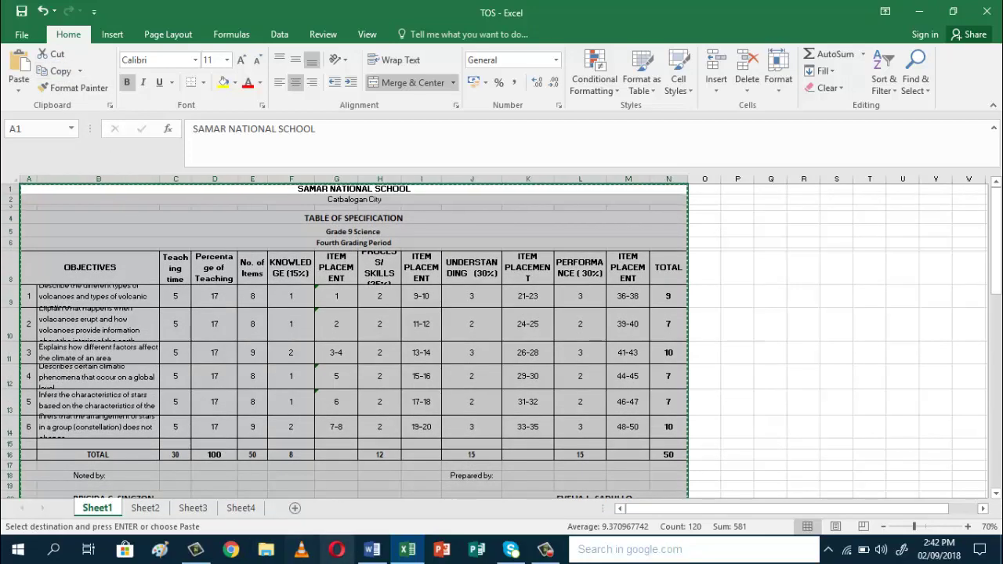
Step: Switch to the blank Word document and paste the copied table using destination styles
click(373, 551)
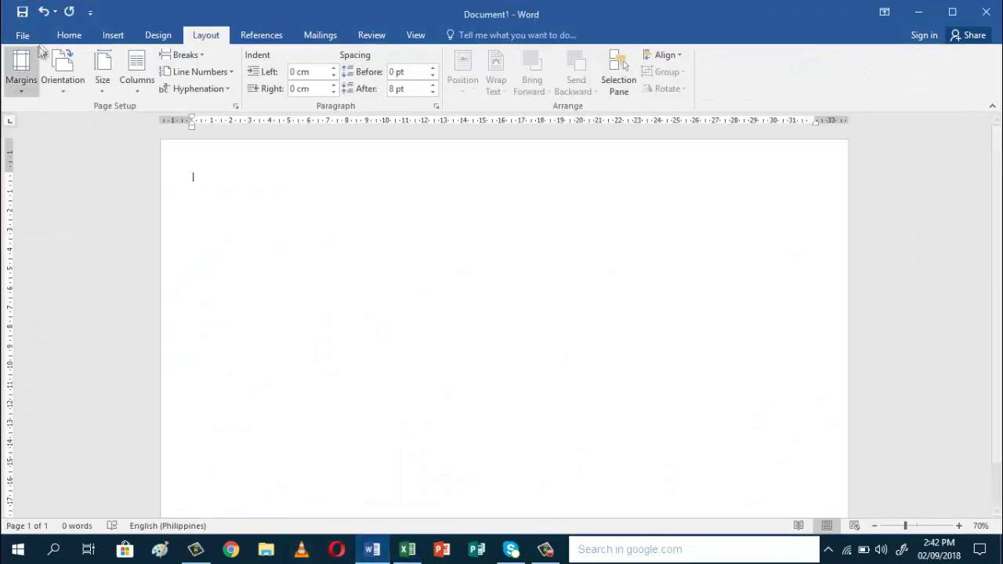
click(75, 36)
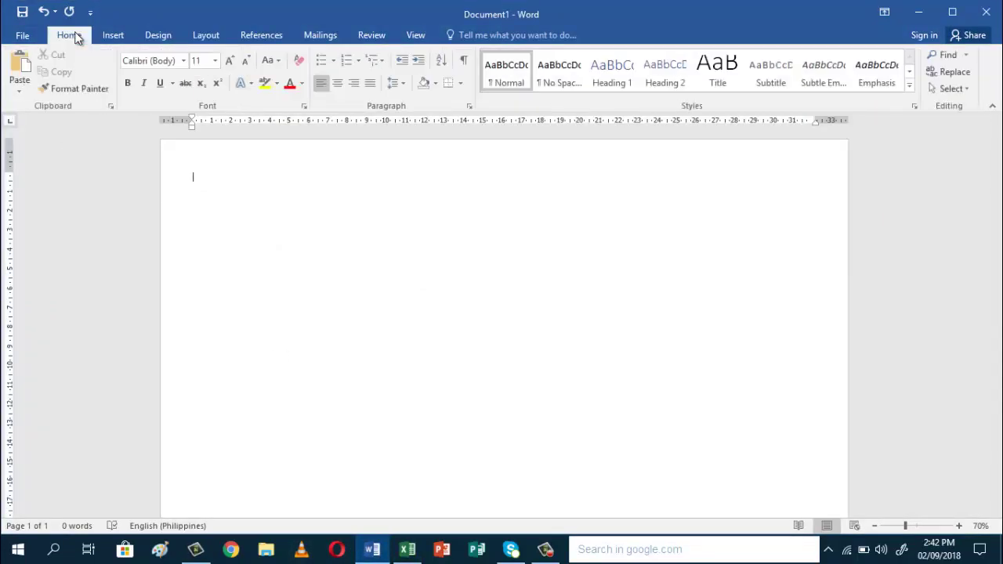
click(20, 94)
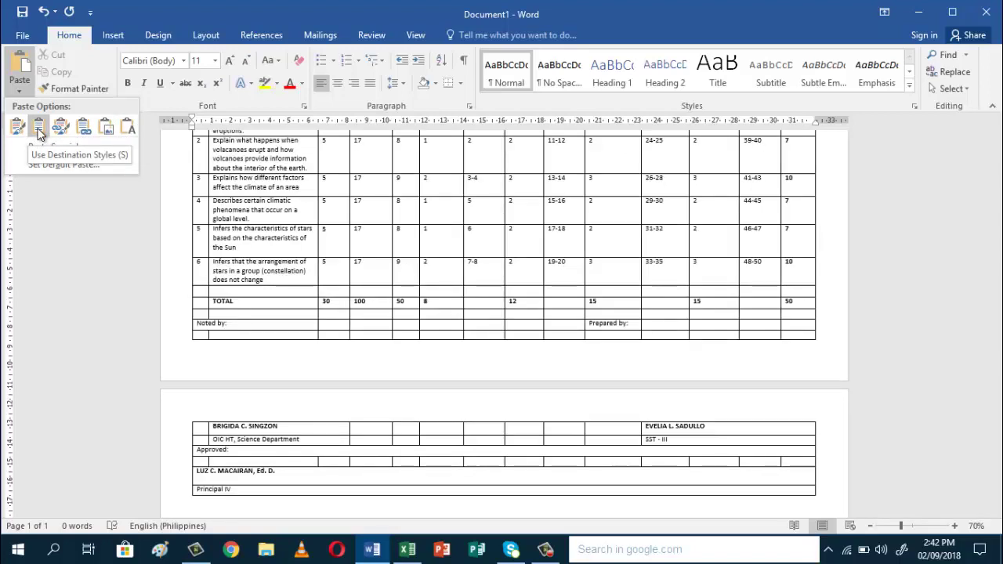
click(38, 130)
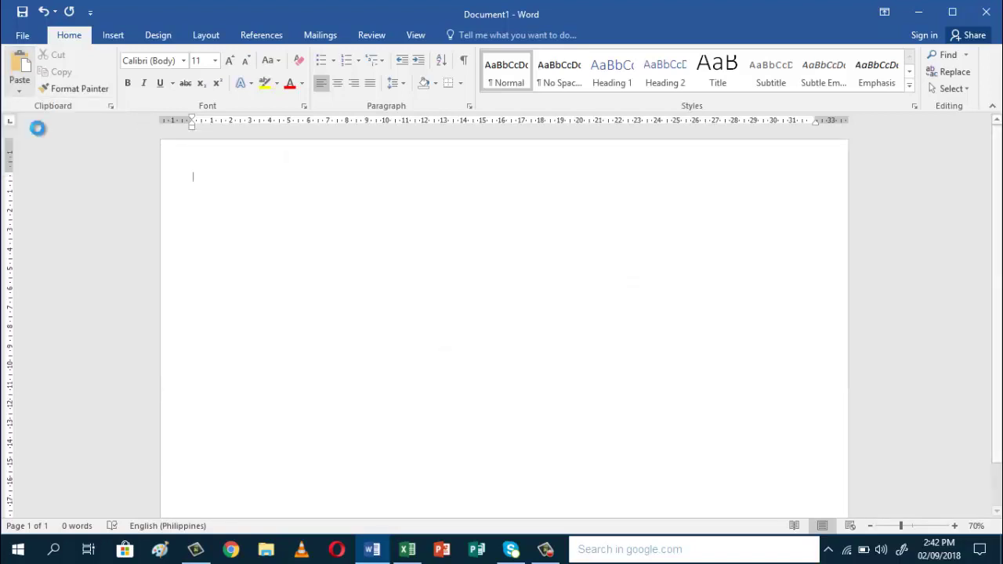
Step: Check how the pasted table spreads over the pages, and undo the destination-styles paste
scroll(425, 368, down, 5)
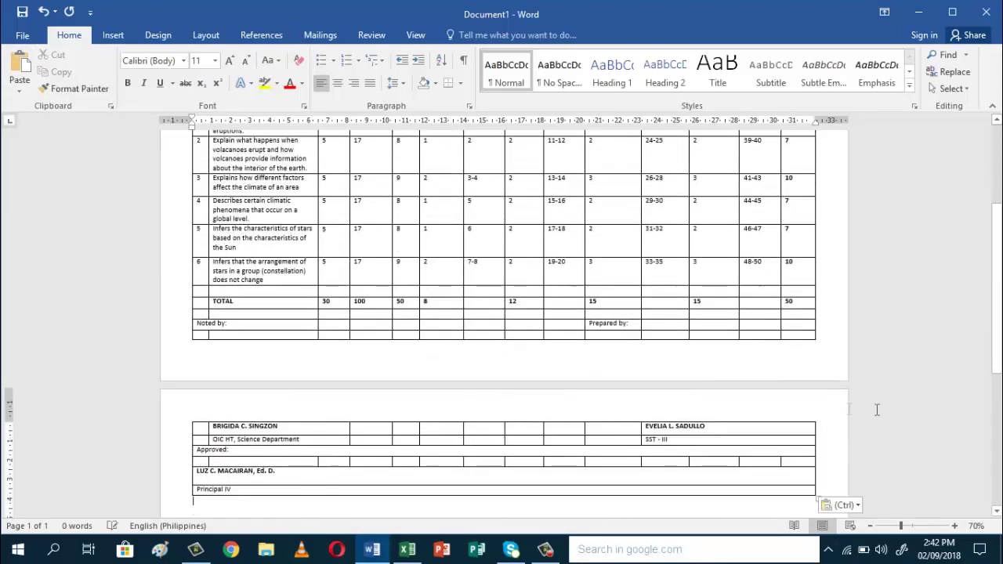
drag(998, 358, 986, 244)
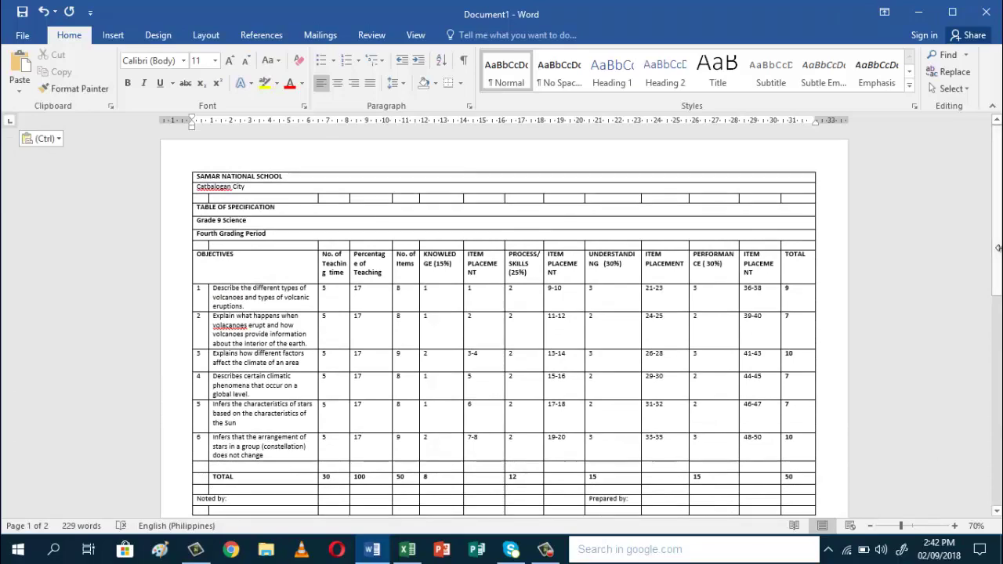
drag(998, 264, 998, 370)
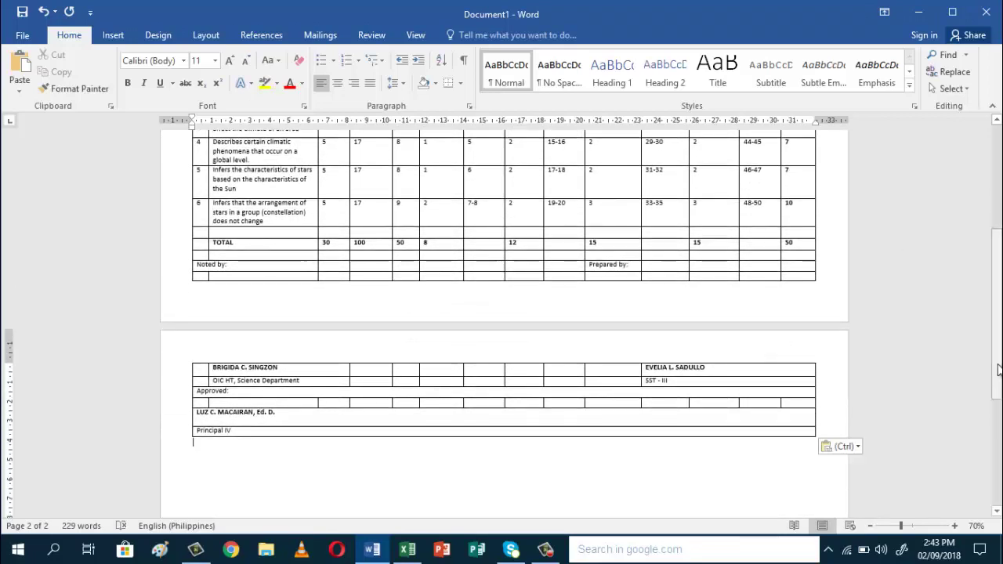
drag(998, 368, 998, 297)
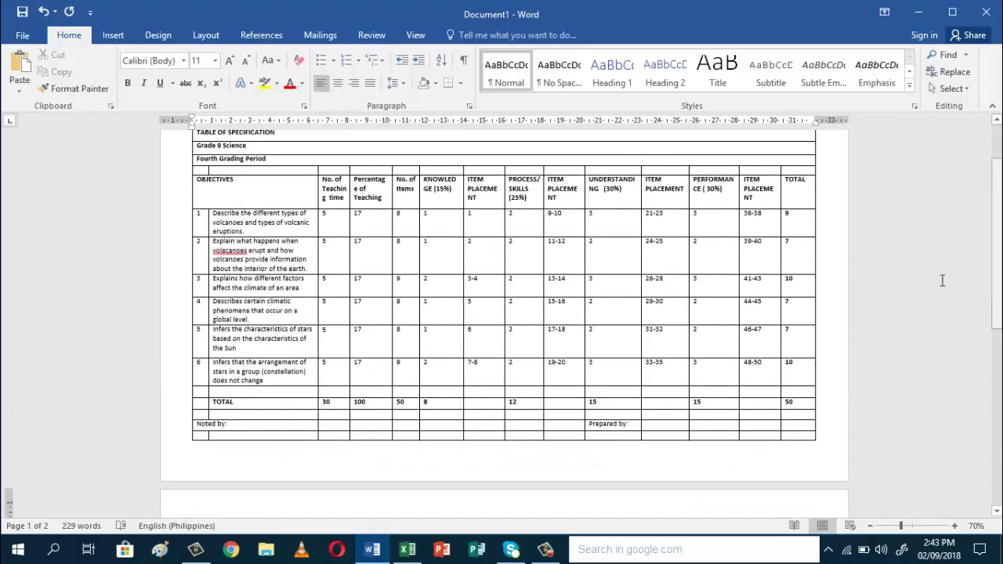
click(46, 13)
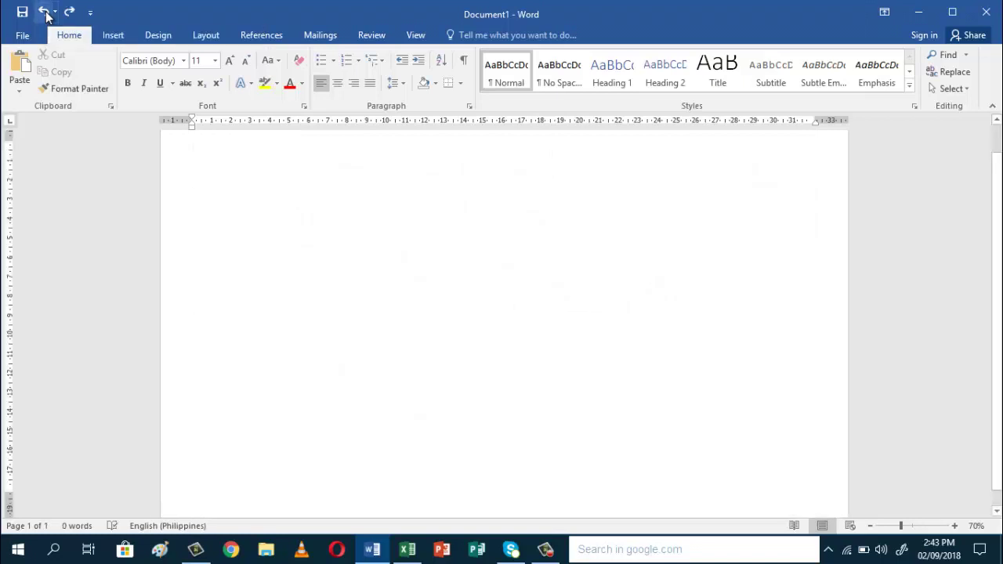
Step: Paste the copied table of specification as a picture and check how it fits on the page
click(21, 94)
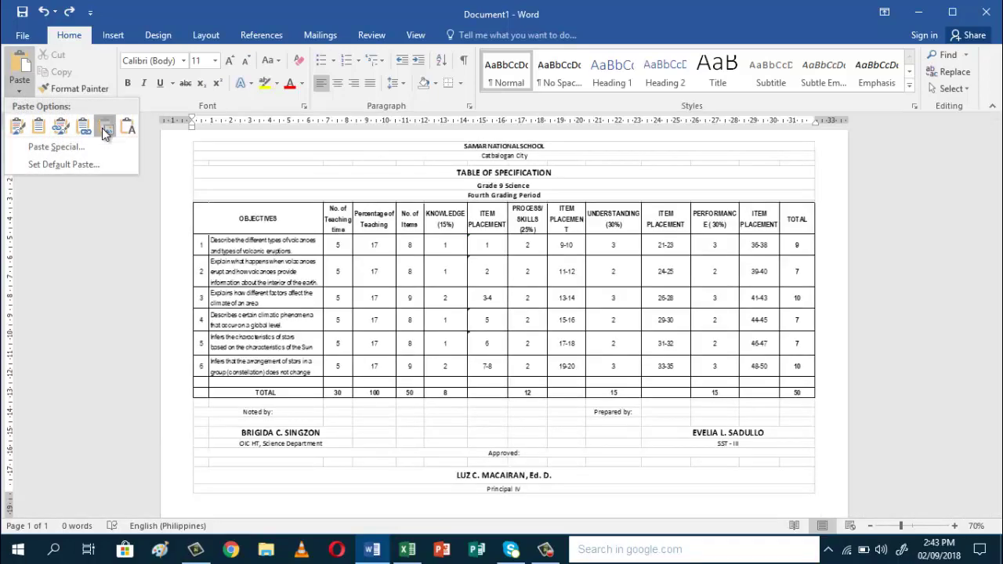
click(105, 132)
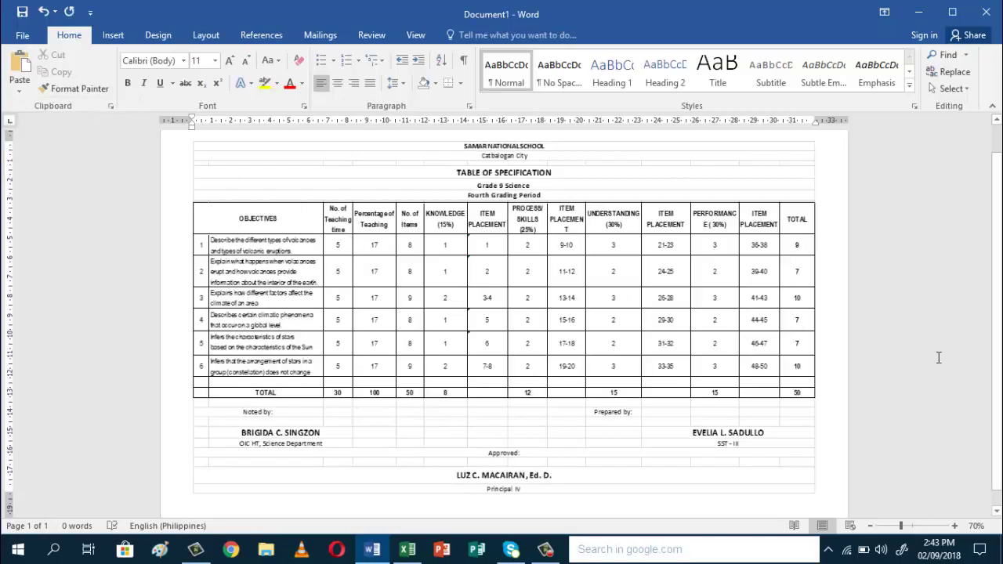
scroll(999, 327, up, 1)
scroll(999, 326, down, 2)
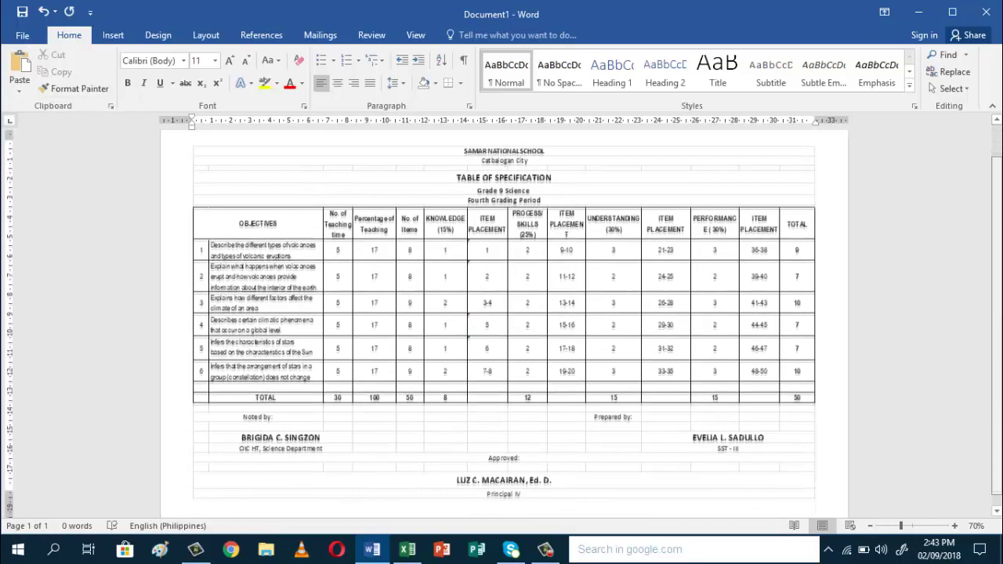
scroll(999, 327, up, 2)
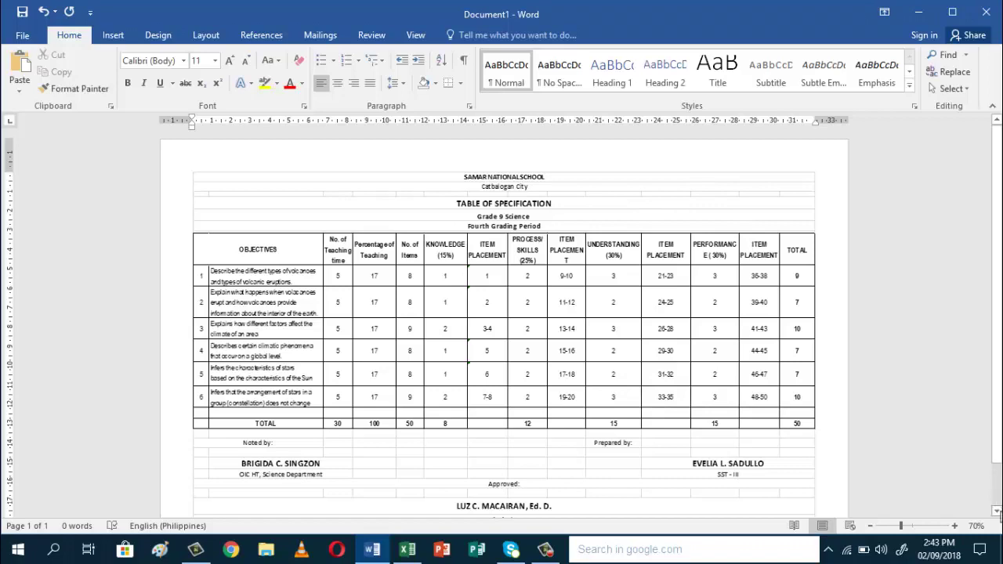
click(997, 510)
click(997, 510)
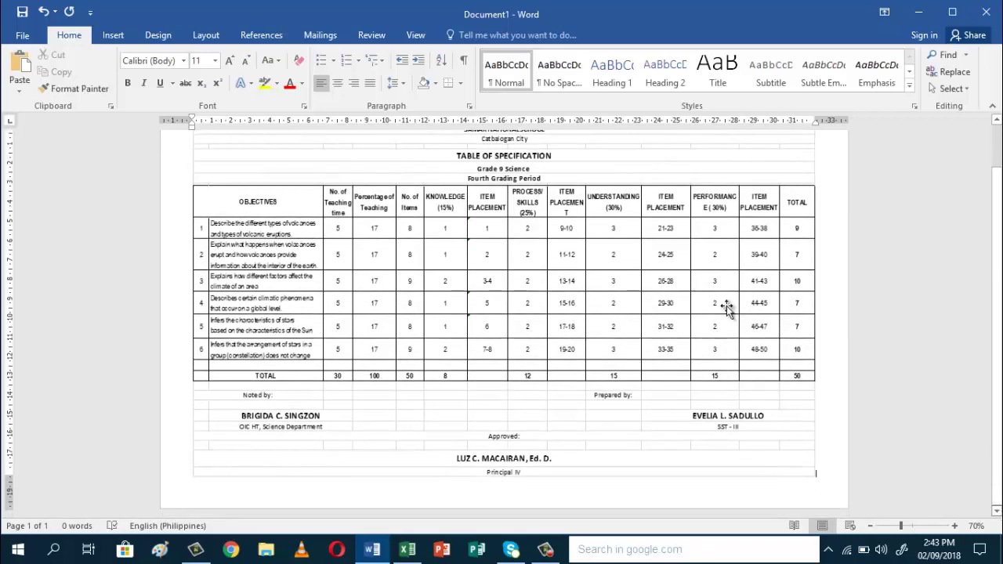
Step: Examine the print preview of the page holding the table picture and return to the document
click(31, 36)
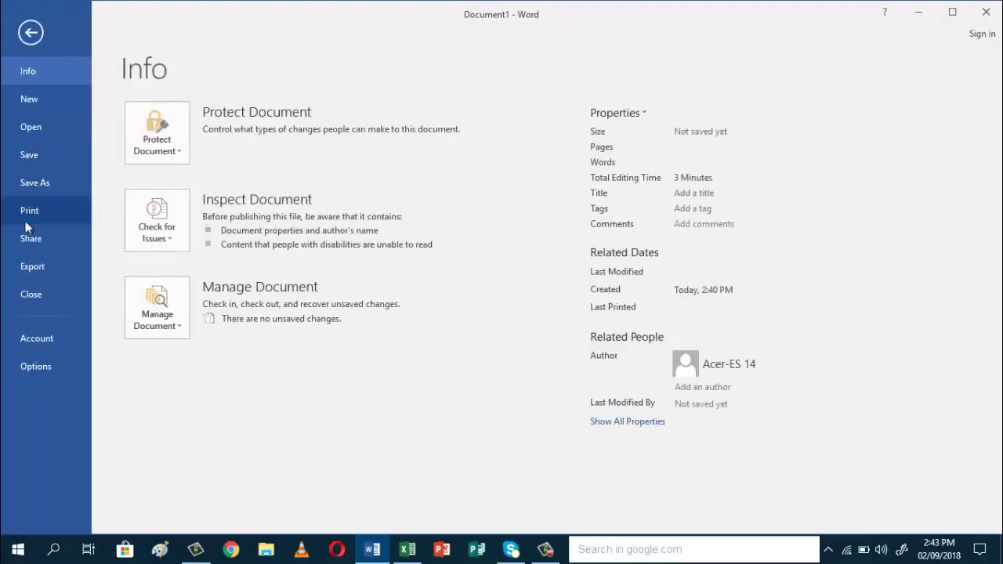
click(30, 211)
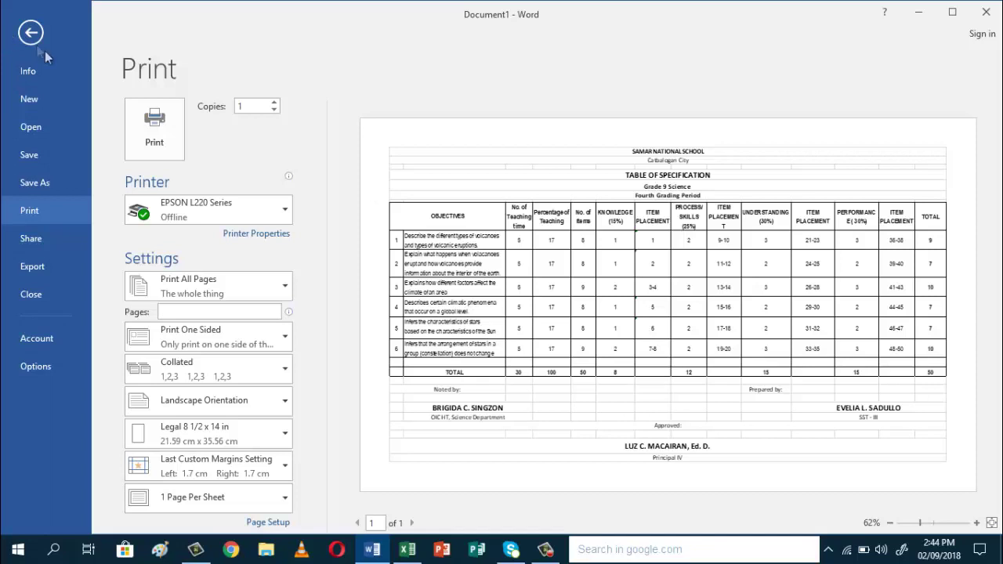
click(32, 33)
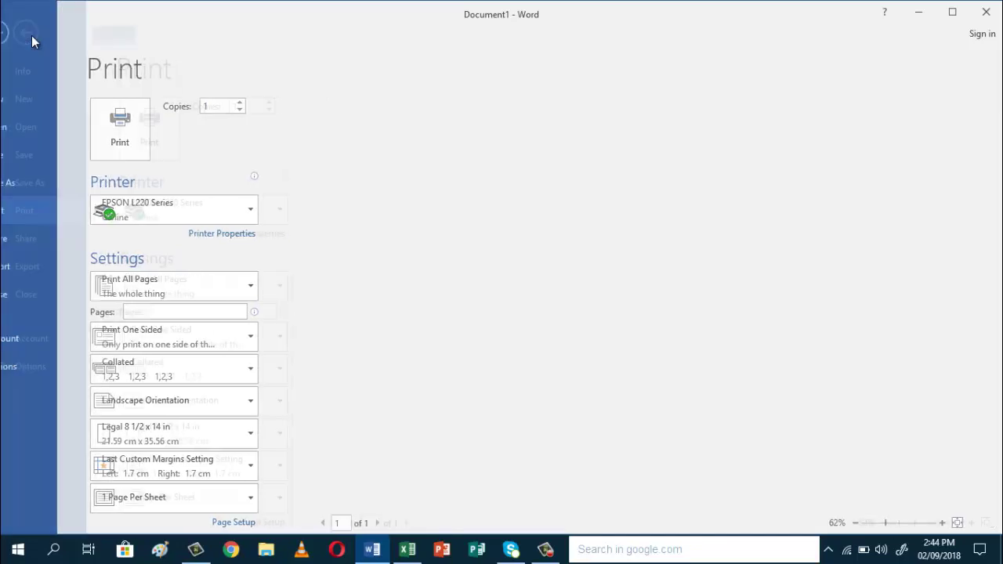
Step: Undo the picture paste and paste the copied table again with its source formatting kept
click(43, 12)
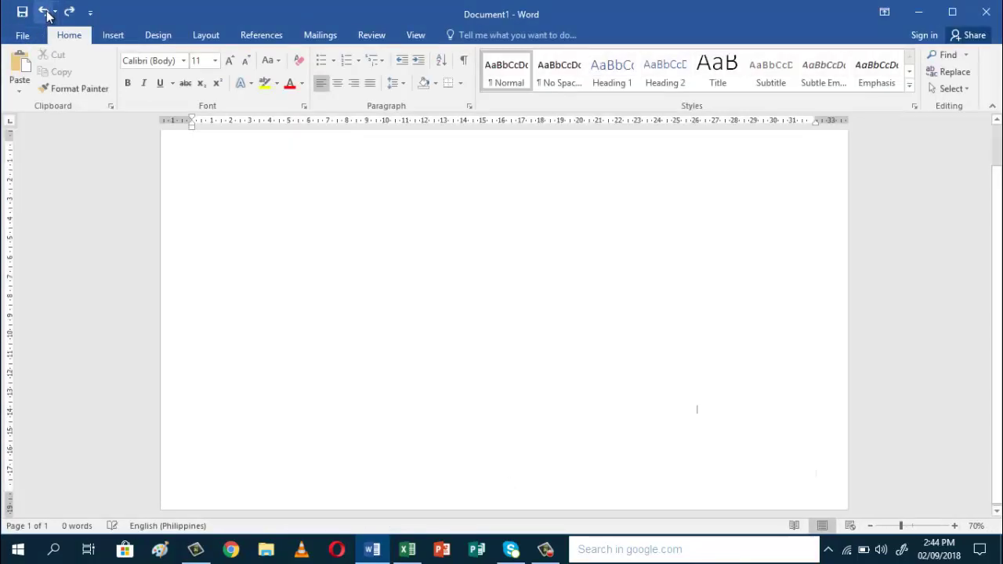
click(19, 92)
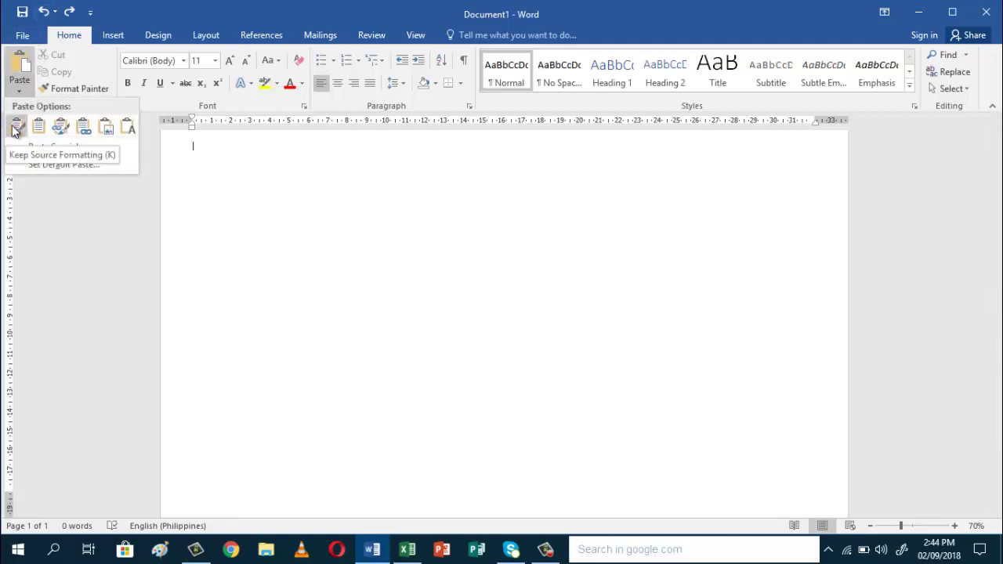
click(15, 128)
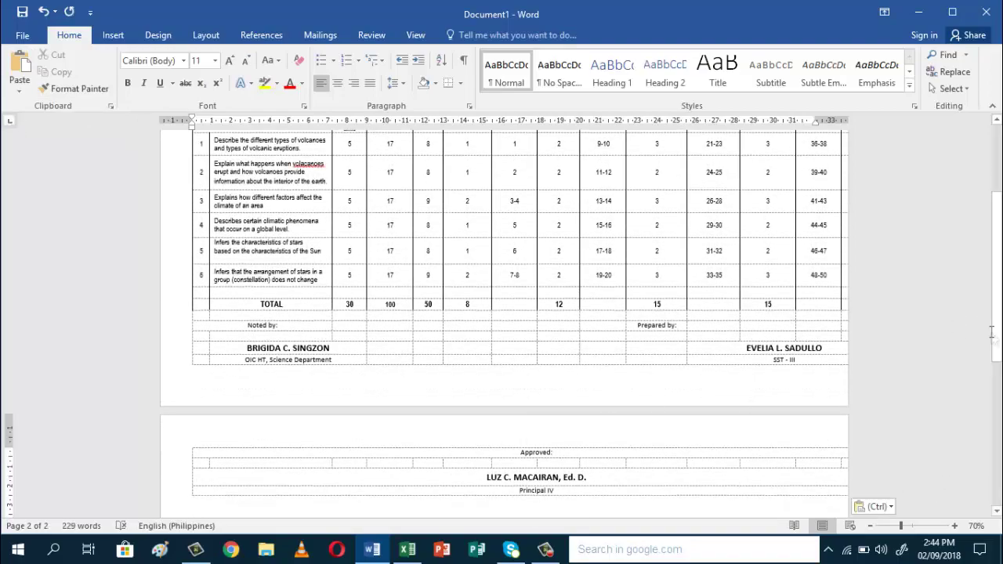
drag(998, 353, 997, 260)
Step: Shrink the whole pasted table by its lower outer corner so that its columns fit between the page margins
click(523, 299)
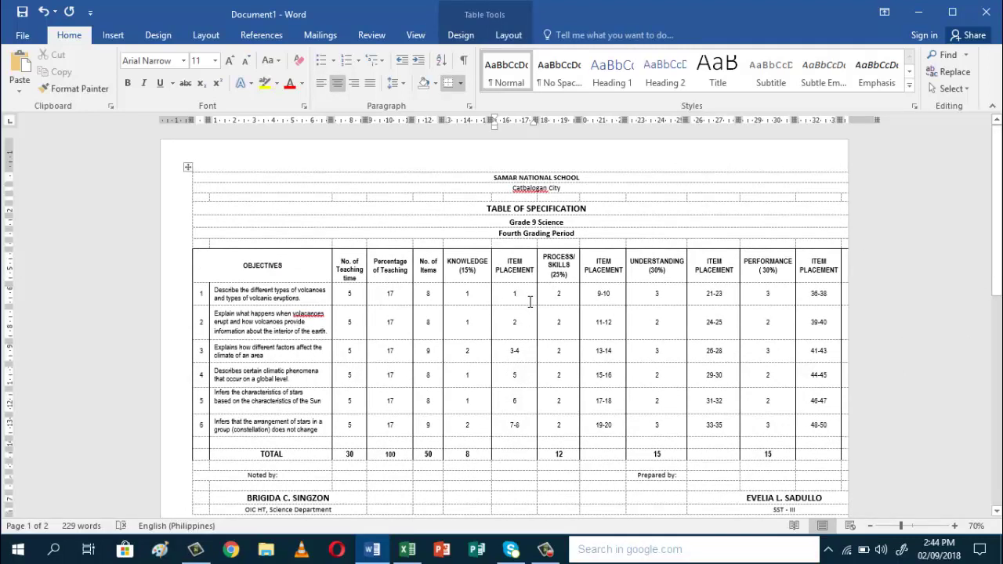
key(BackSpace)
click(995, 511)
click(995, 511)
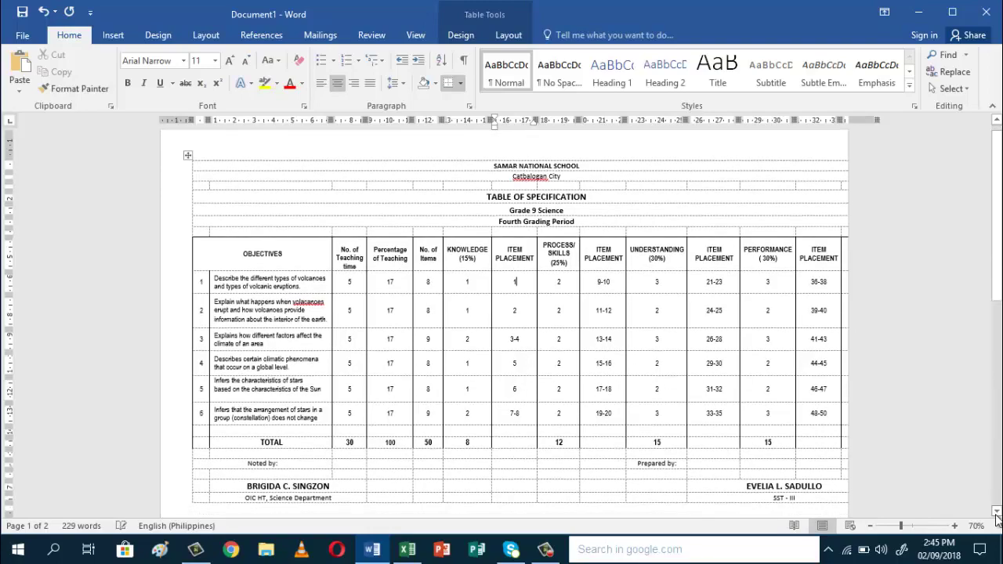
click(996, 511)
click(996, 511)
click(996, 511)
click(996, 511)
click(996, 511)
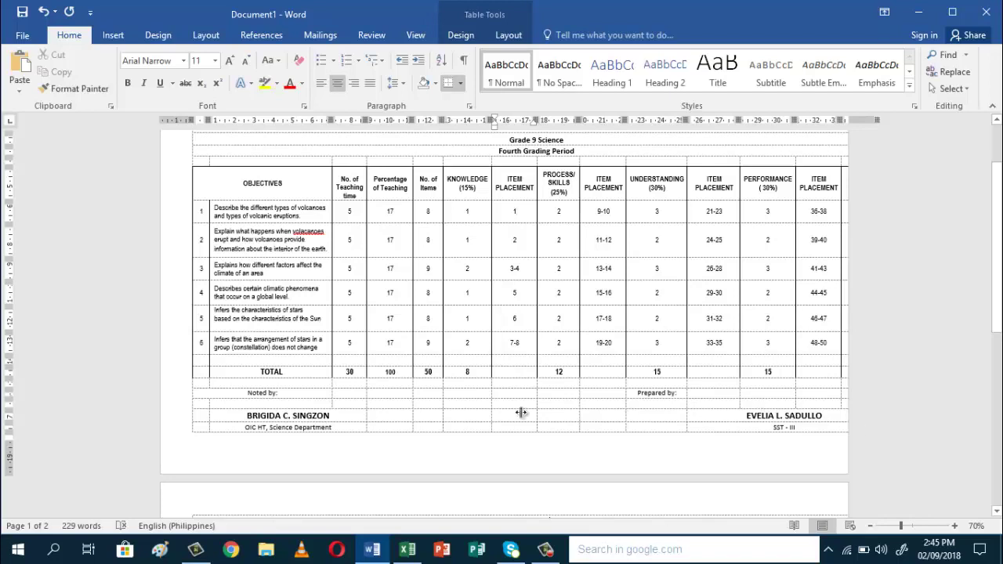
mouse_move(188, 435)
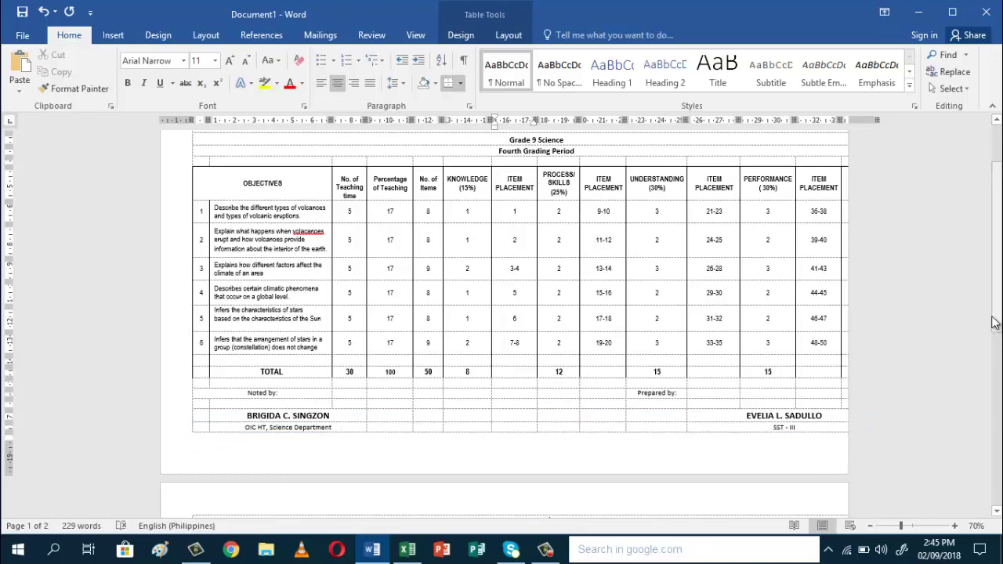
drag(998, 314, 998, 356)
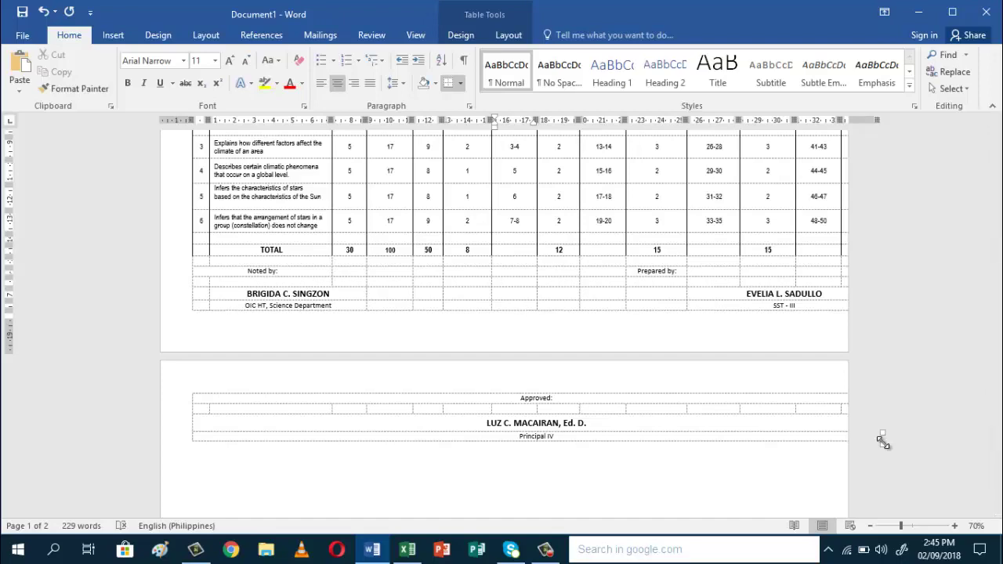
drag(882, 443, 799, 257)
key(ctrl+Home)
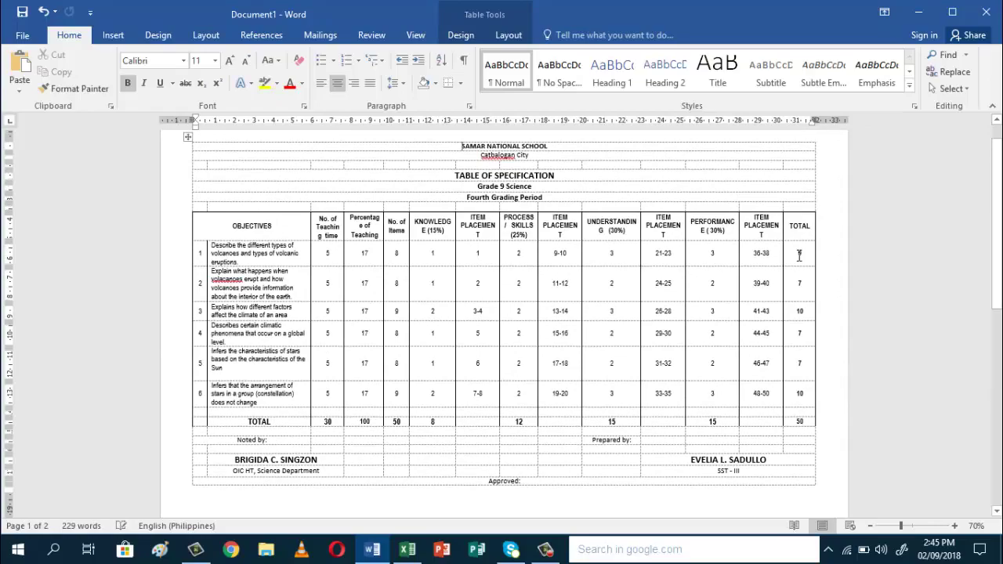
Step: Open the custom margin settings and set the top page margin to 1 cm
mouse_move(997, 301)
mouse_down()
mouse_move(997, 407)
mouse_move(997, 291)
mouse_move(997, 313)
mouse_up()
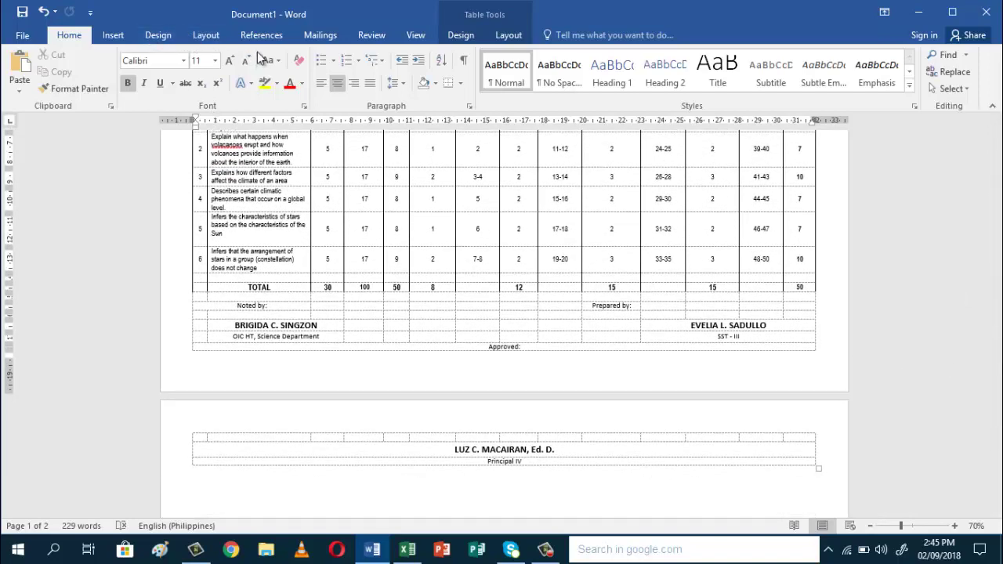
click(206, 35)
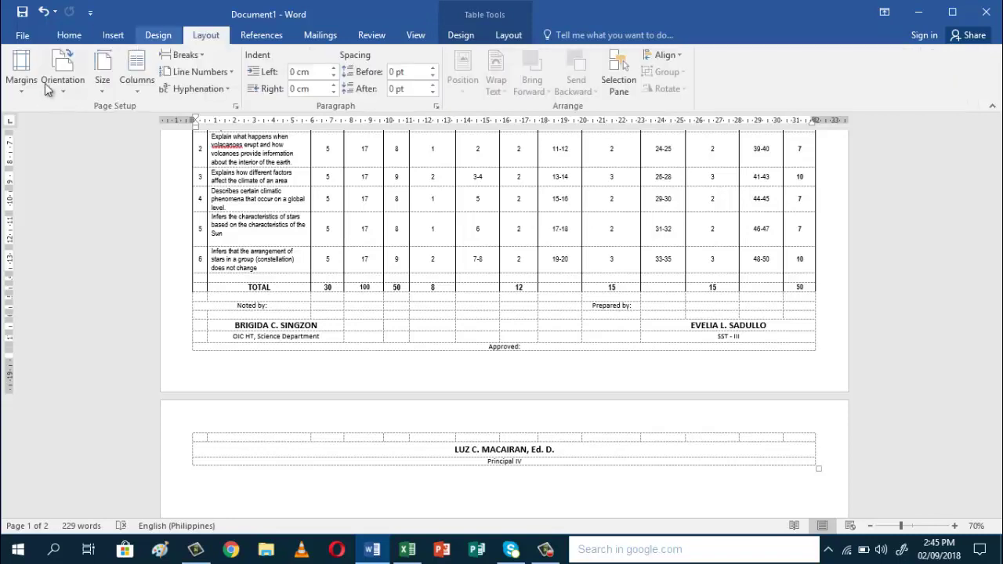
click(21, 79)
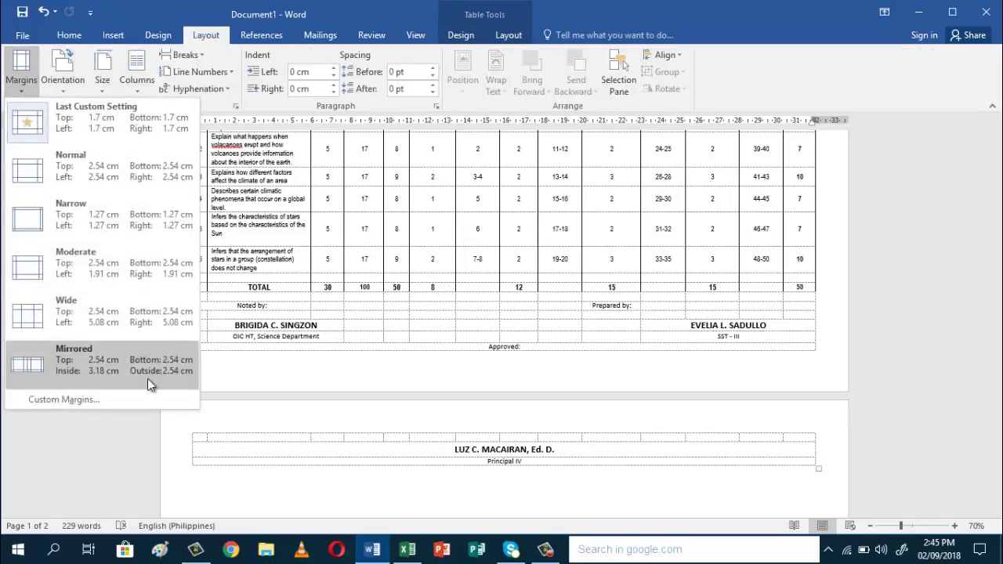
click(100, 401)
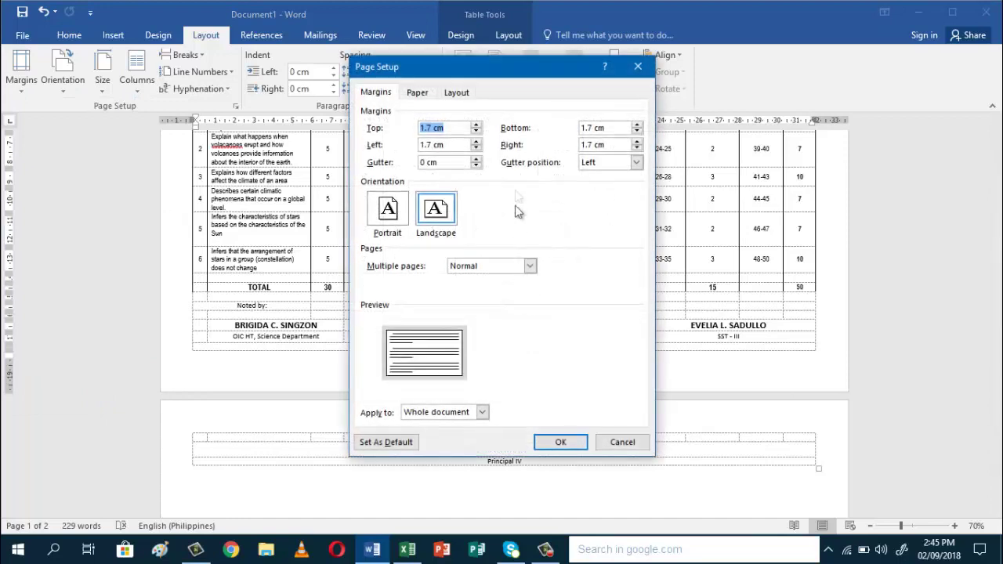
click(476, 132)
click(476, 133)
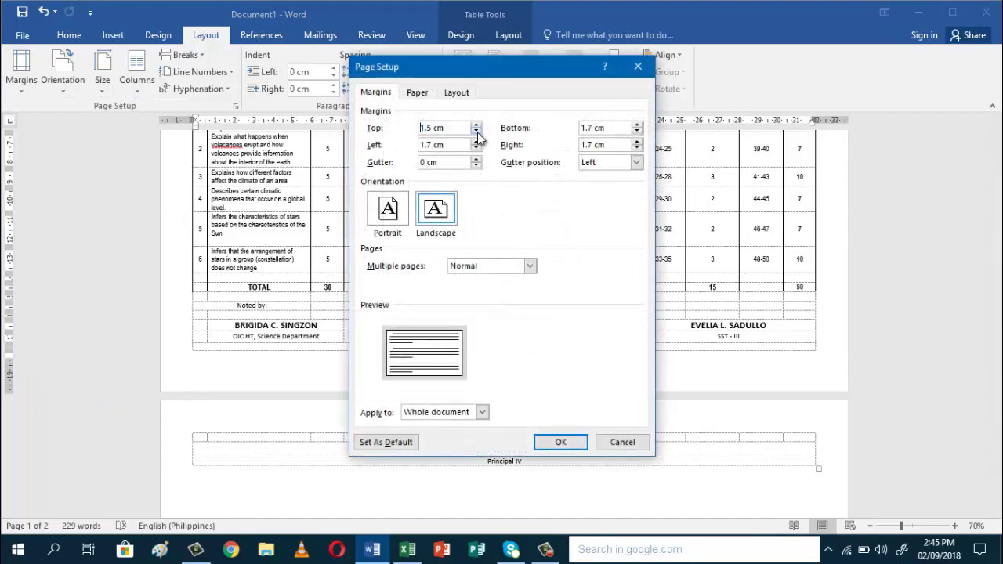
click(476, 133)
click(476, 133)
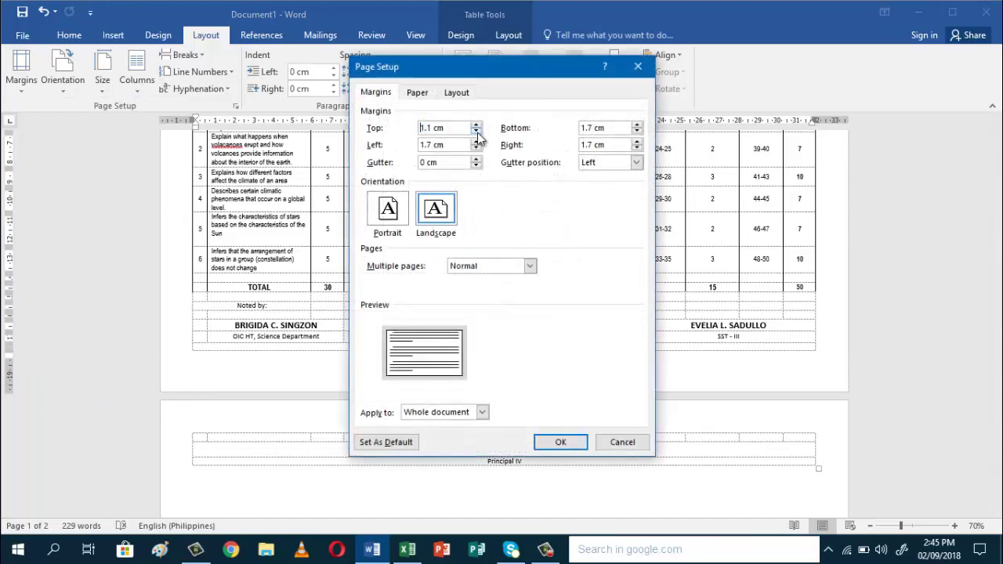
click(476, 132)
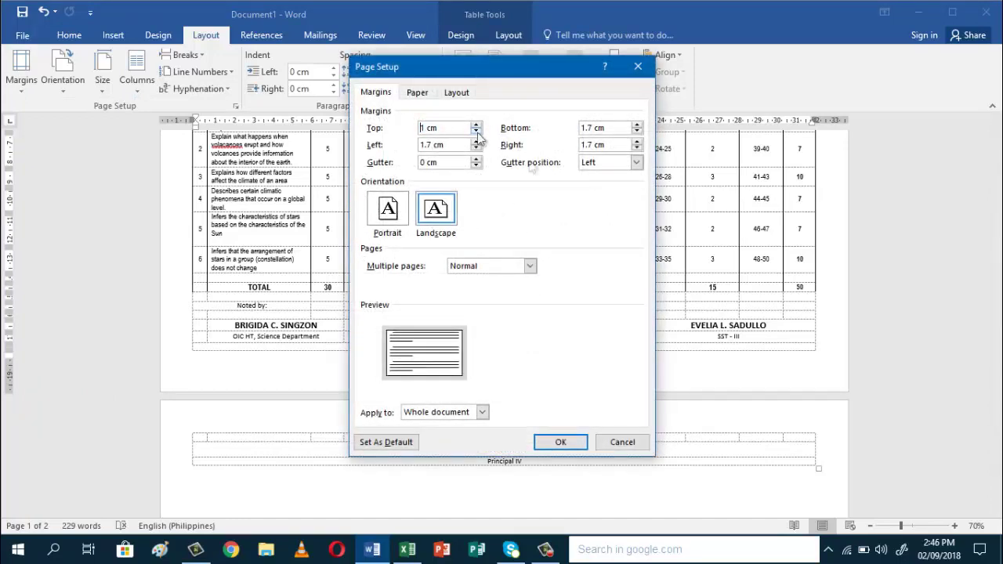
Step: Set the bottom page margin to 1 cm and apply the page setup to the whole document
click(638, 133)
click(638, 133)
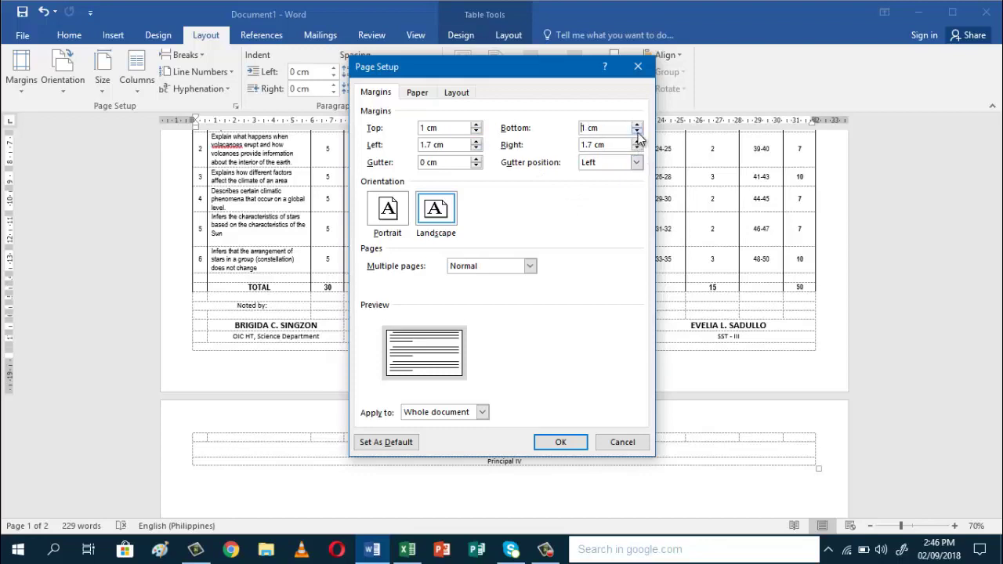
click(558, 444)
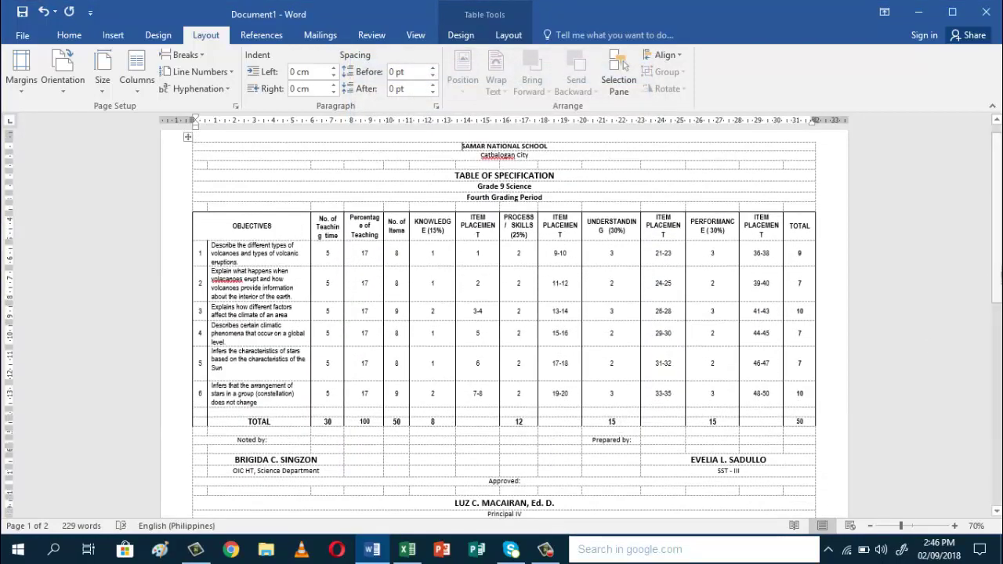
Step: Enlarge the OBJECTIVES column heading to 14 pt, and switch its bold formatting off and back on
drag(998, 279, 998, 302)
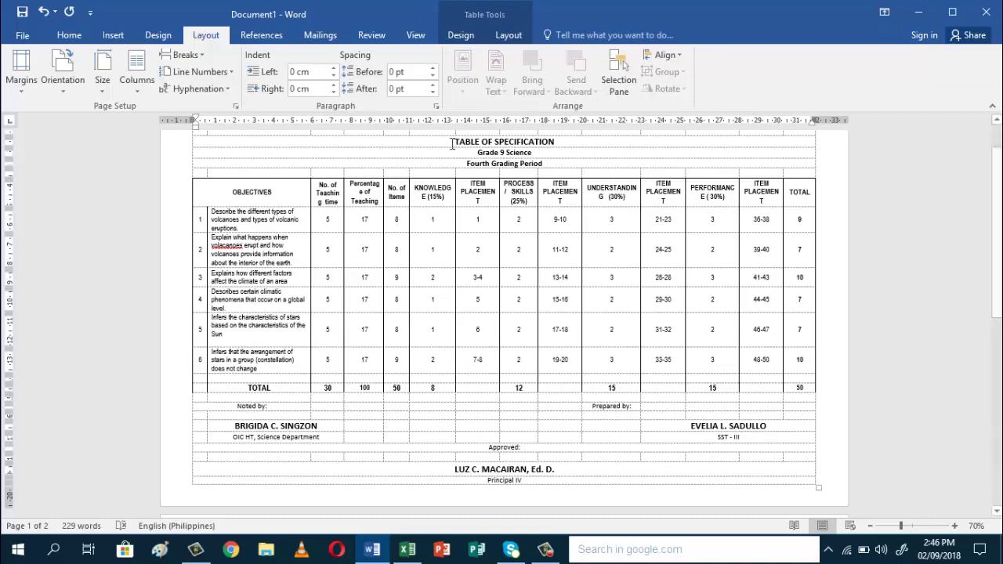
click(229, 193)
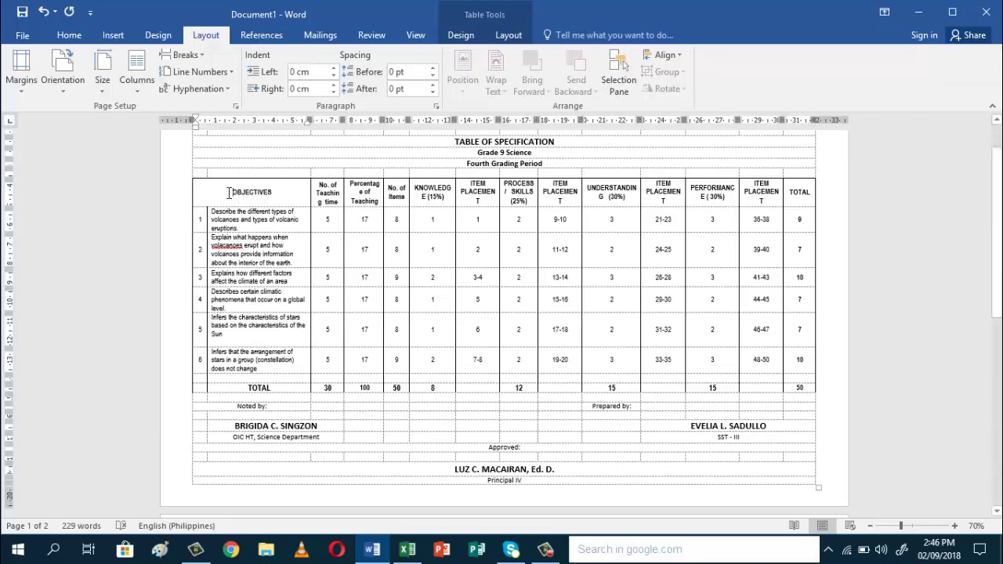
key(shift+Down)
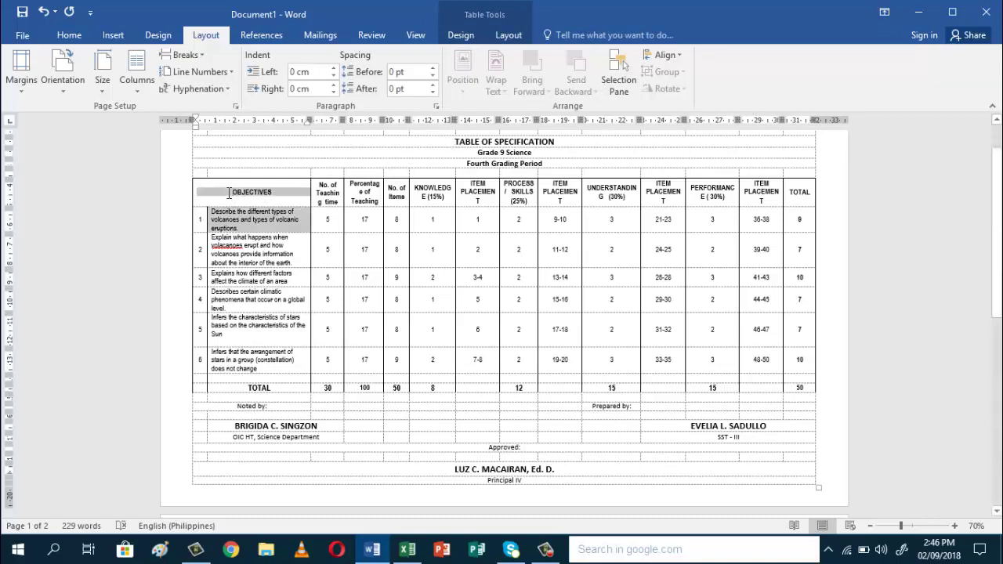
click(229, 193)
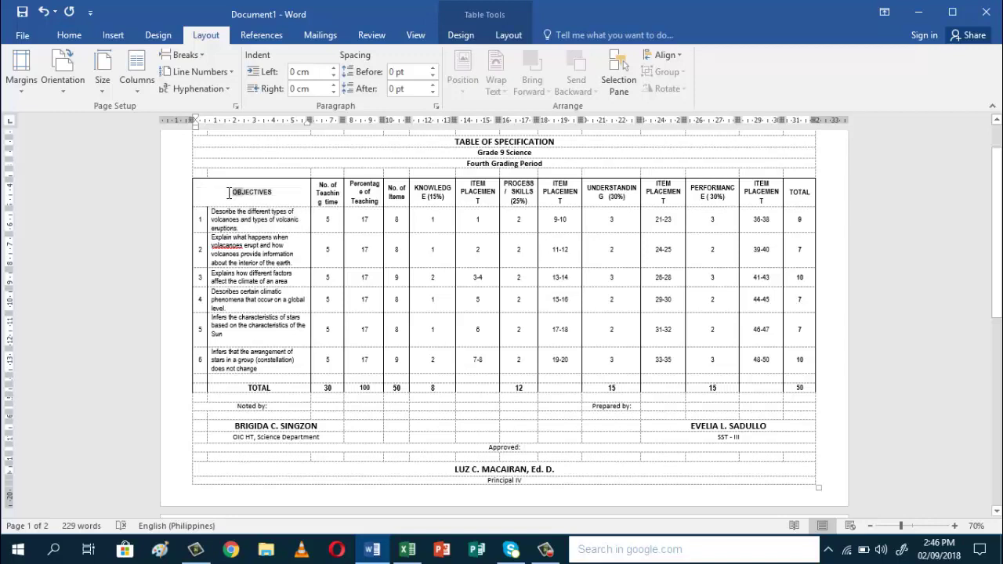
key(shift+Right)
key(shift+Right)
key(shift+Right)
key(shift+Right)
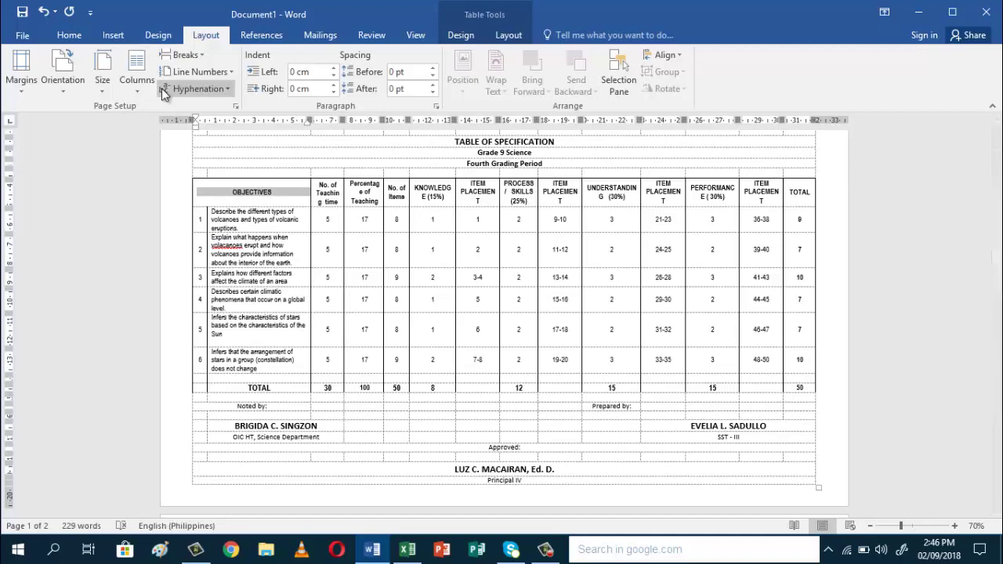
click(69, 37)
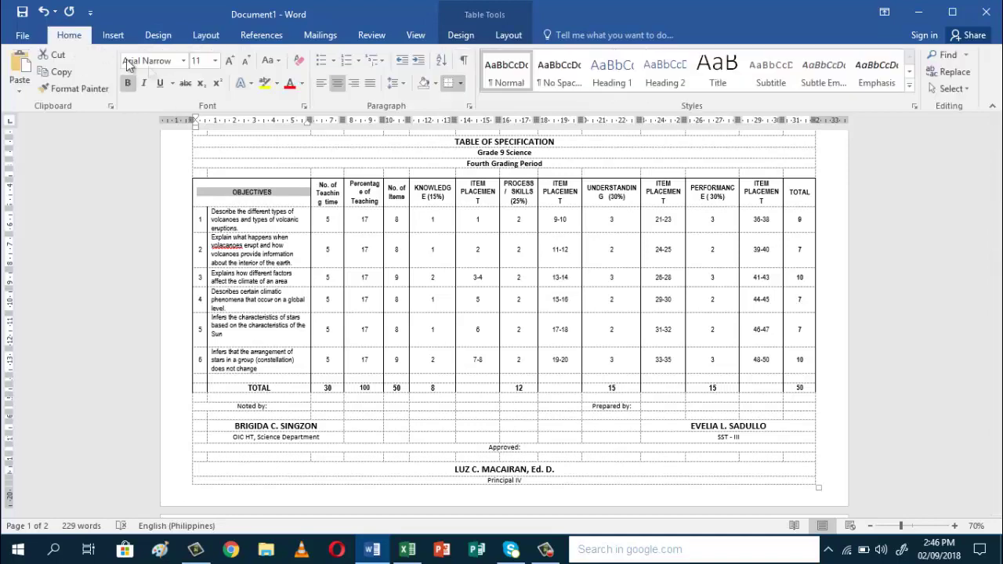
click(240, 64)
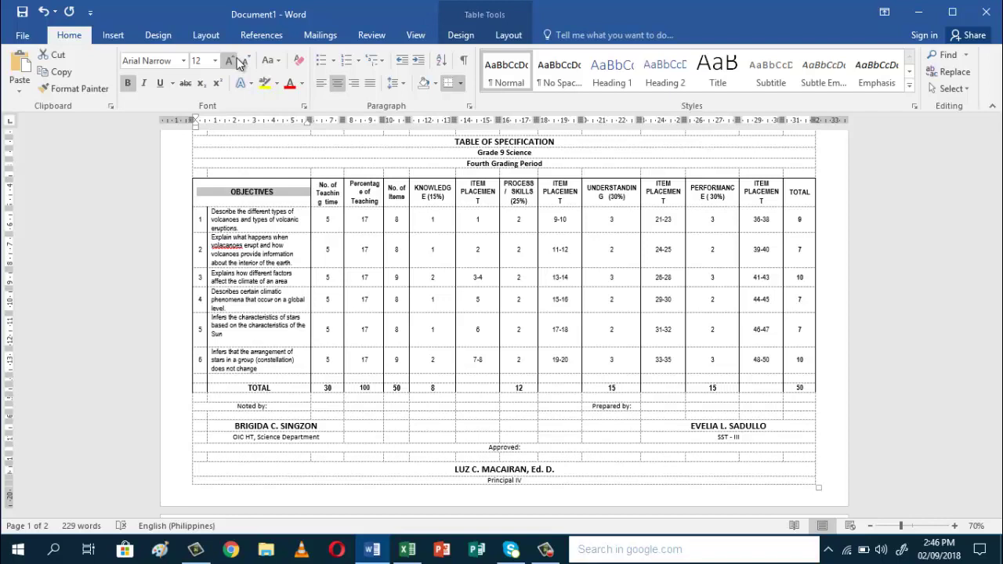
click(231, 61)
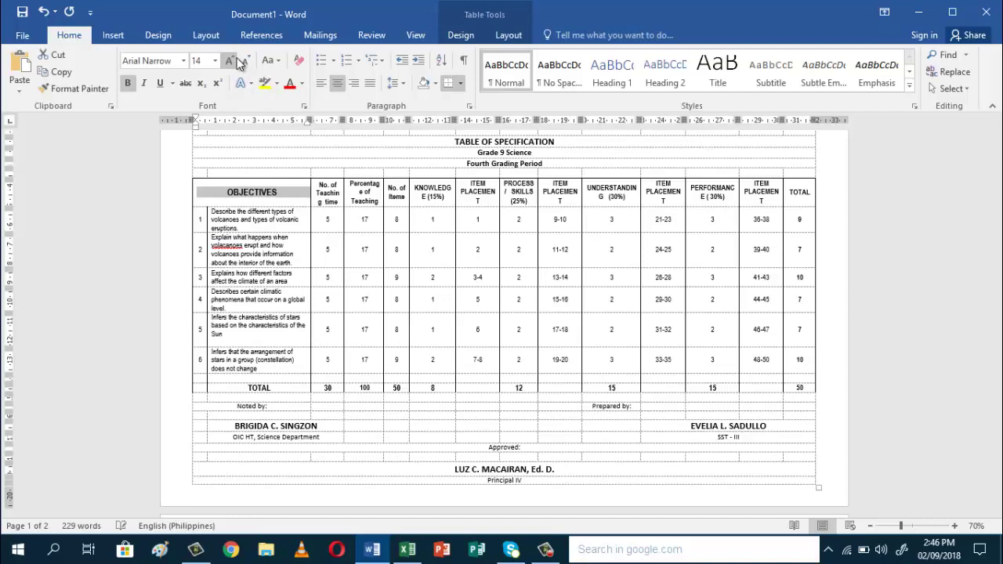
click(129, 87)
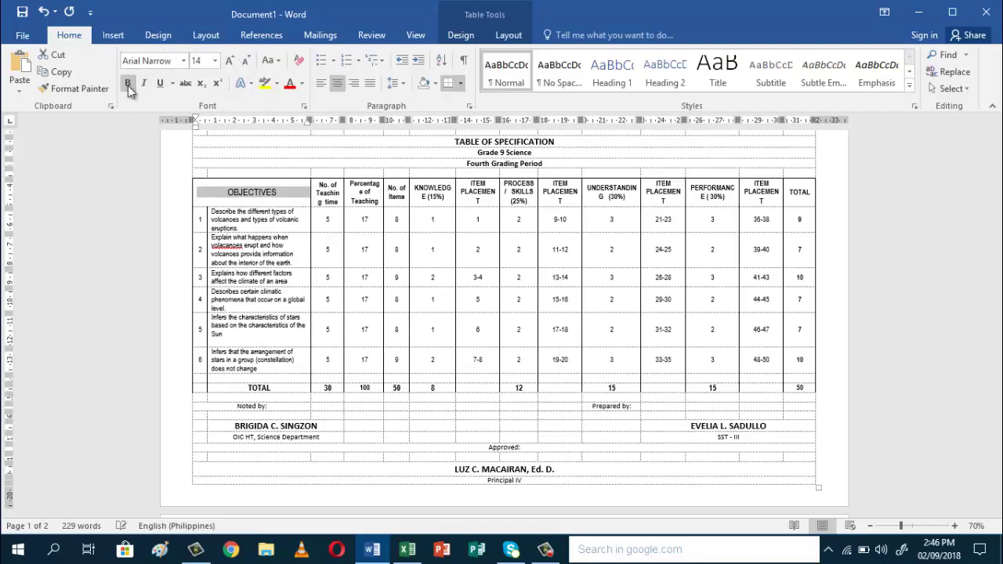
click(128, 85)
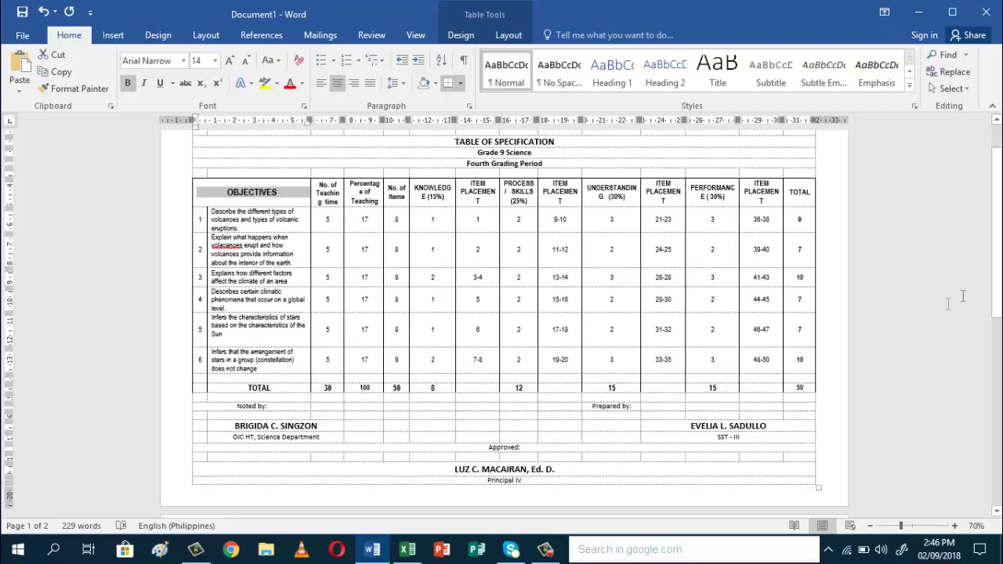
Step: Open the print preview to check how the table of specification fits on the page
drag(998, 302, 997, 276)
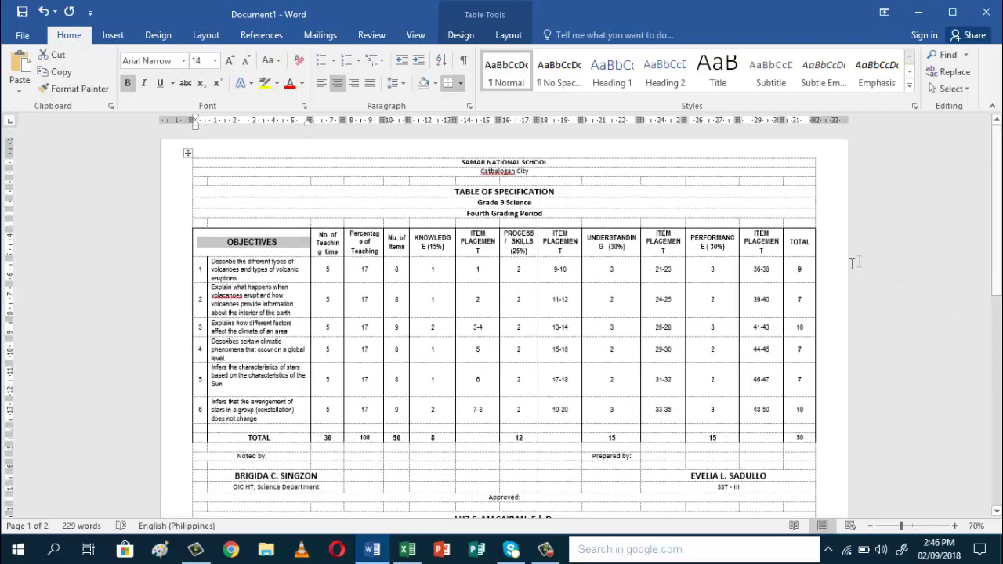
click(173, 203)
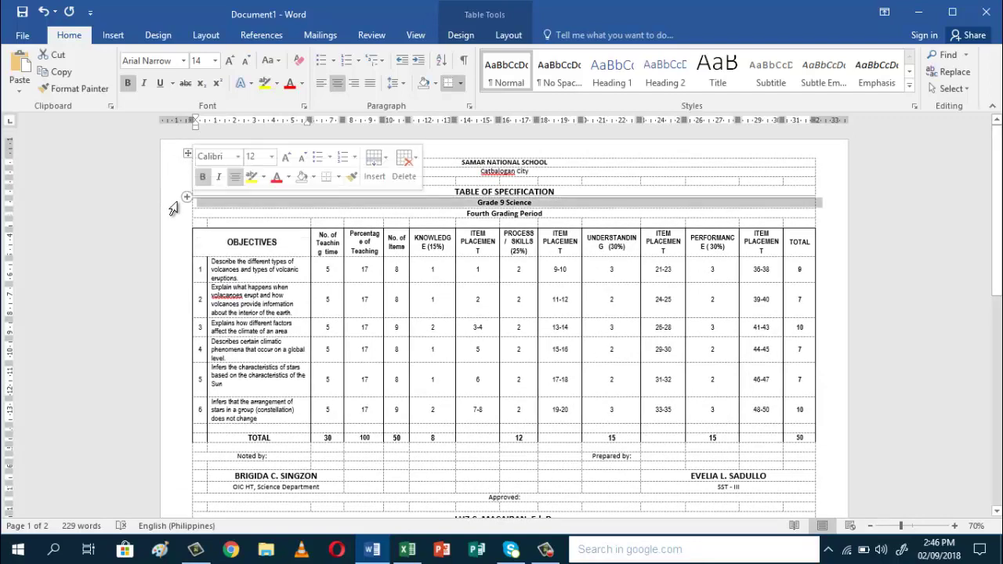
click(22, 36)
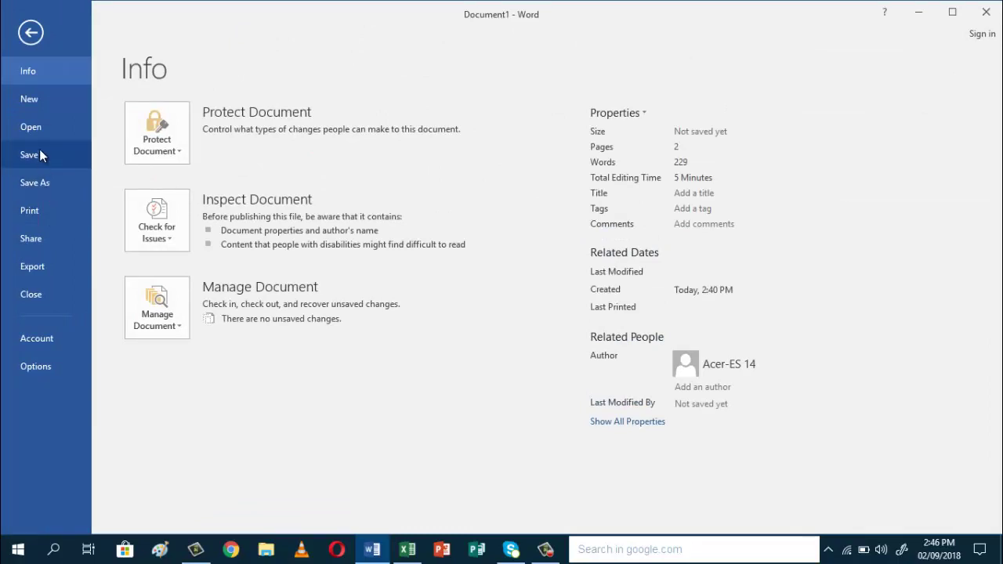
click(32, 212)
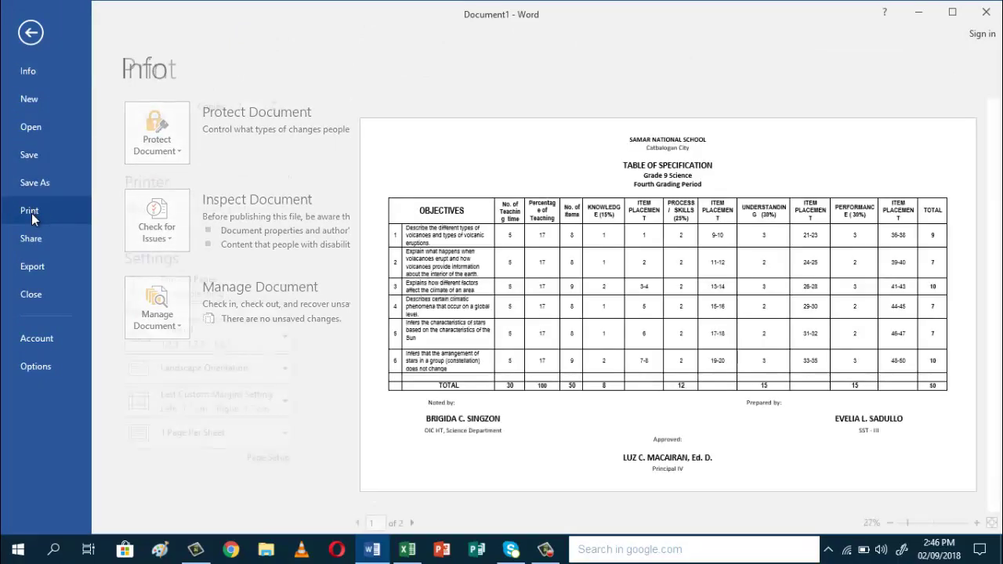